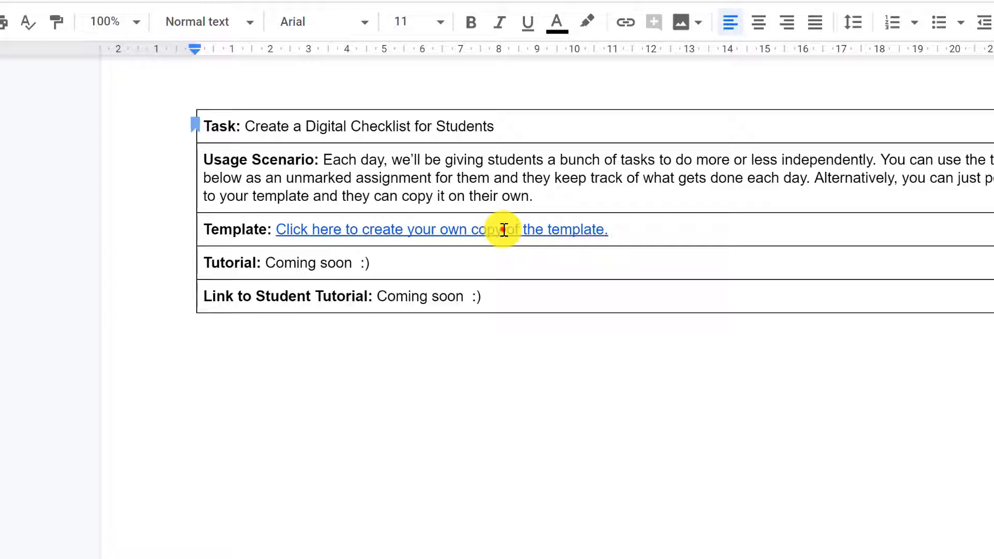
- Open the checklist template link from the task sheet in a new browser tab
click(504, 229)
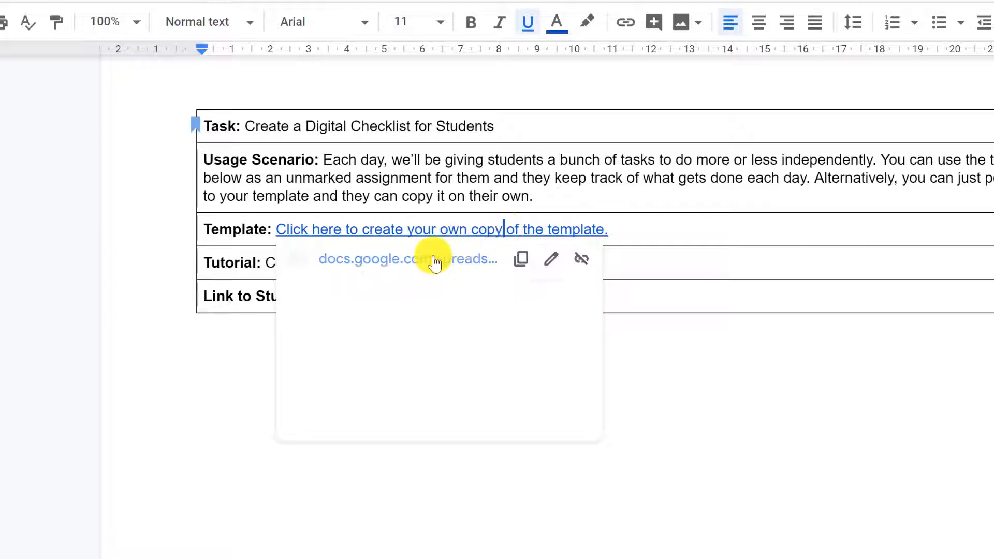
click(434, 262)
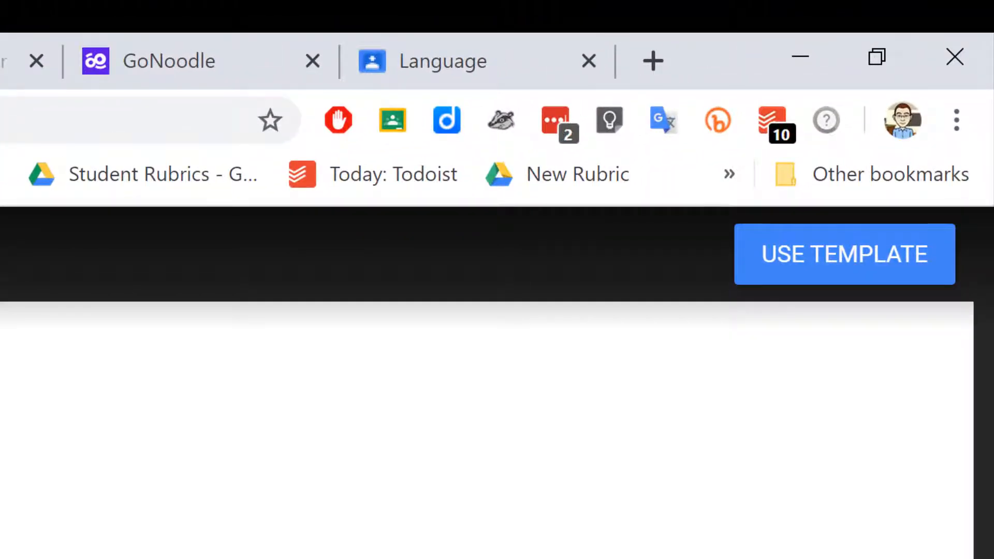
- Use the template to make your own copy of the Daily Checklist Template
click(809, 268)
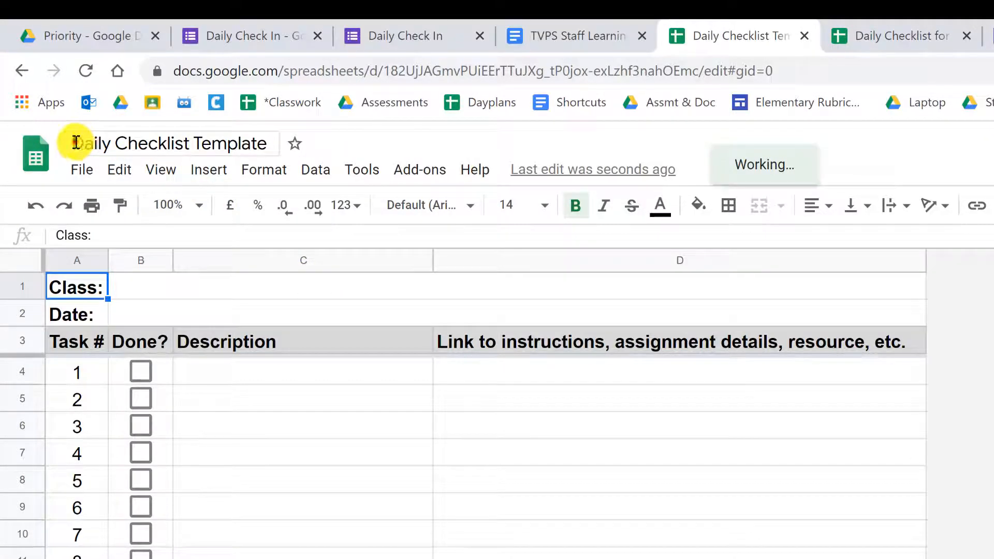
- Retitle the spreadsheet as the teacher's name followed by 'Class Daily Checklist'
click(76, 142)
text(Mr. )
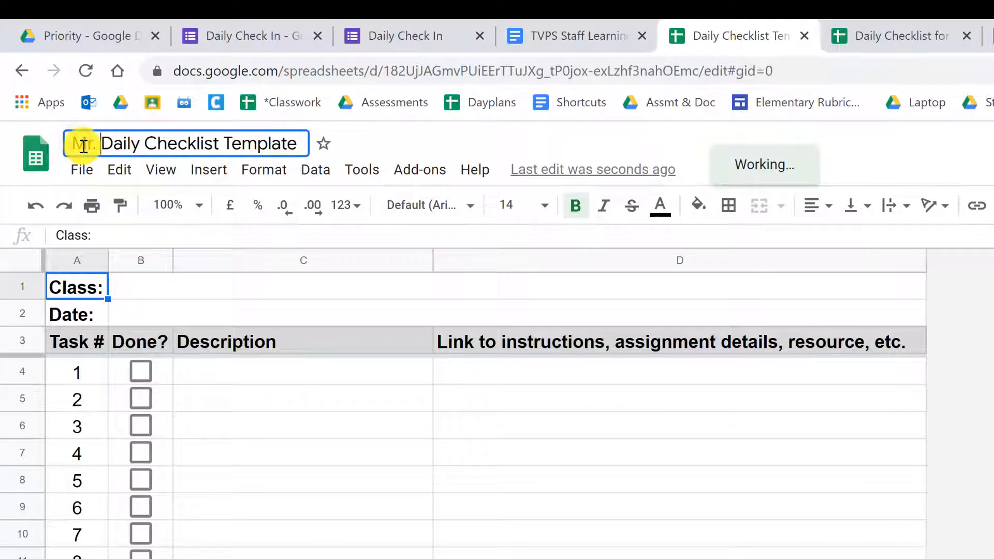
text(Monahan's CLDaily Checklis)
key(BackSpace)
key(BackSpace)
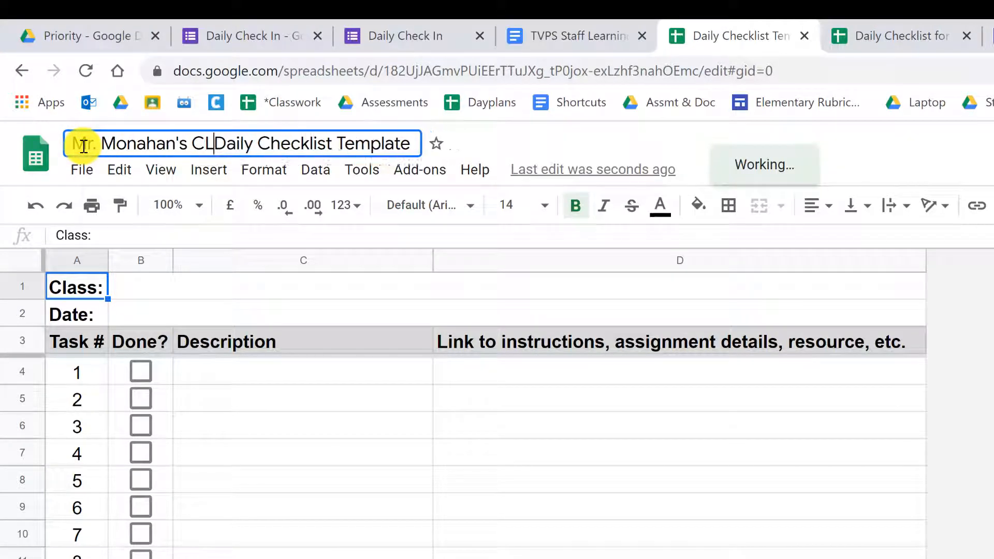
key(BackSpace)
text(lass)
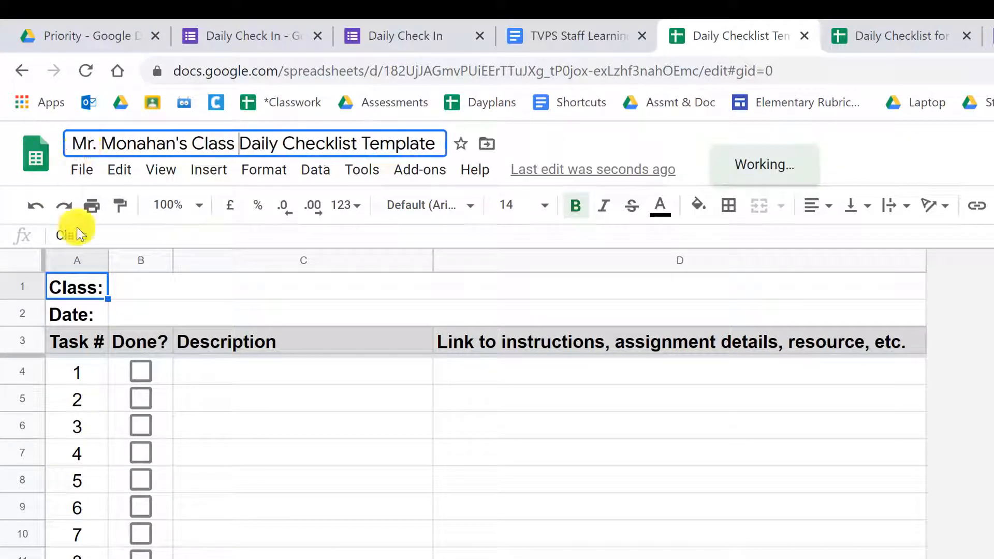
- Enter the teacher's Grade 7A class in the Class cell and star the spreadsheet
click(146, 288)
text(Mr. M)
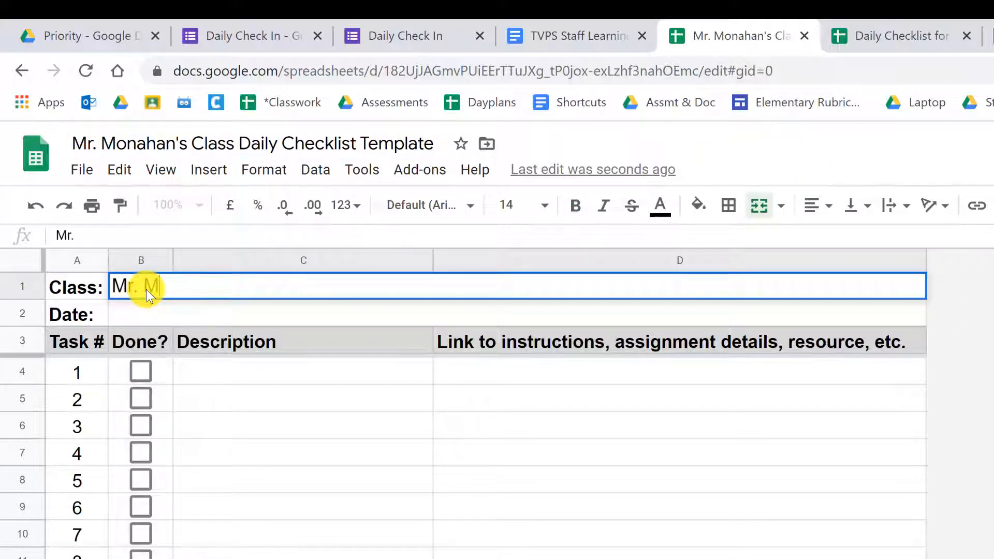
text(ohanahan's Grade 7)
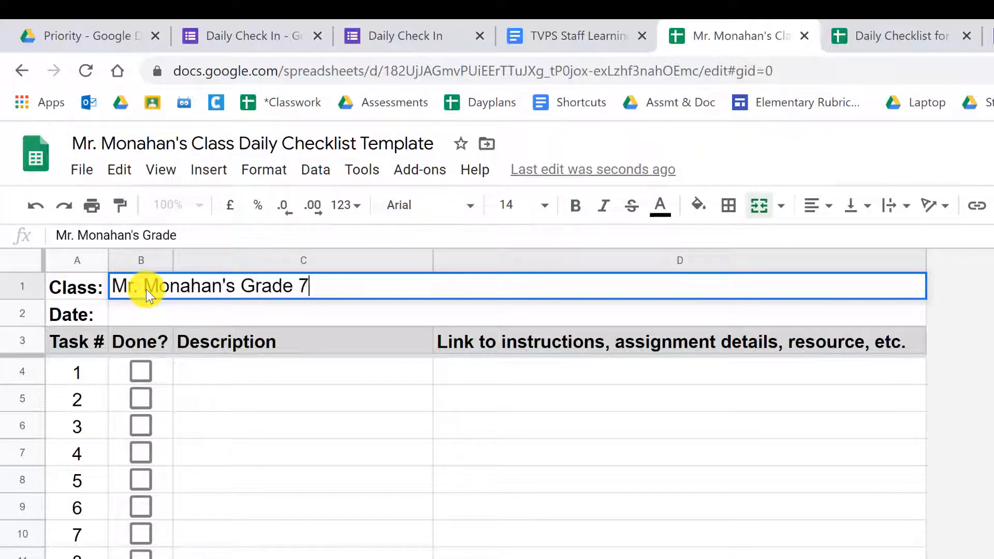
text(A)
click(144, 318)
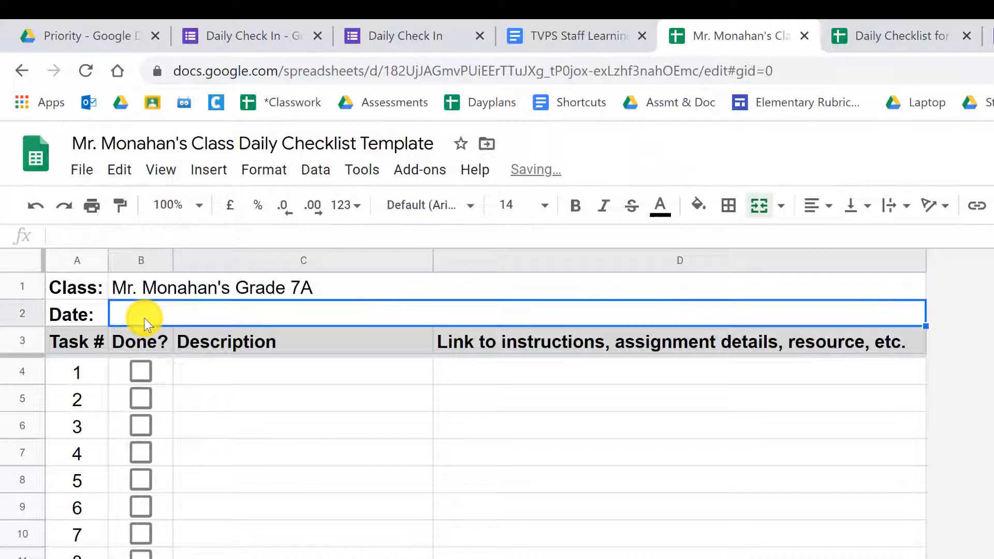
click(461, 145)
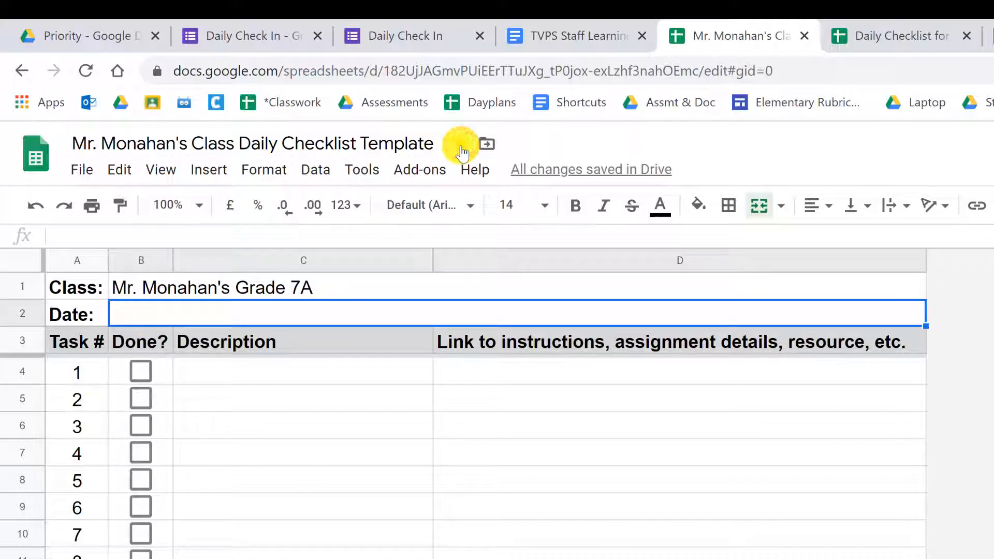
click(561, 140)
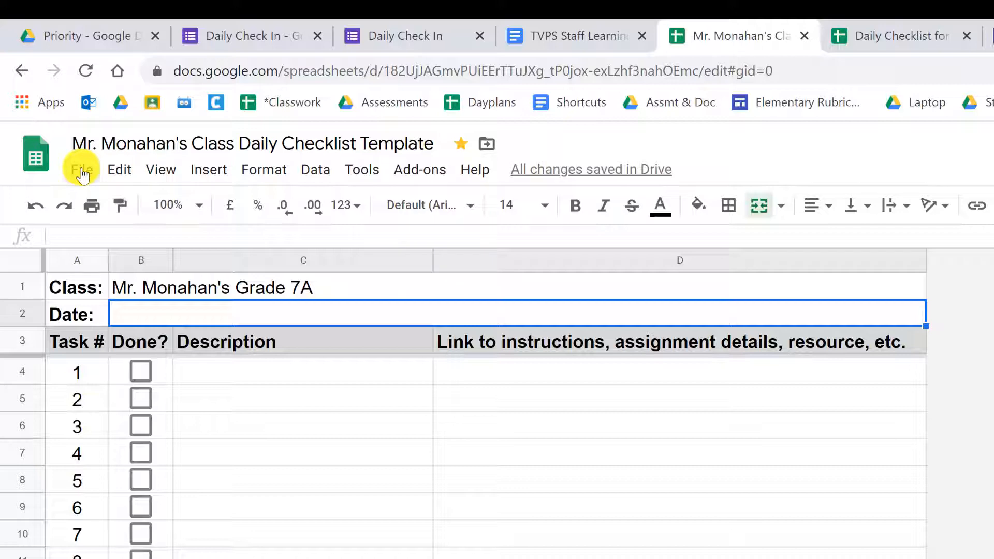
- Make a copy, dropping 'Copy of' and replacing 'Template' with '- April 1, 2020'
click(82, 169)
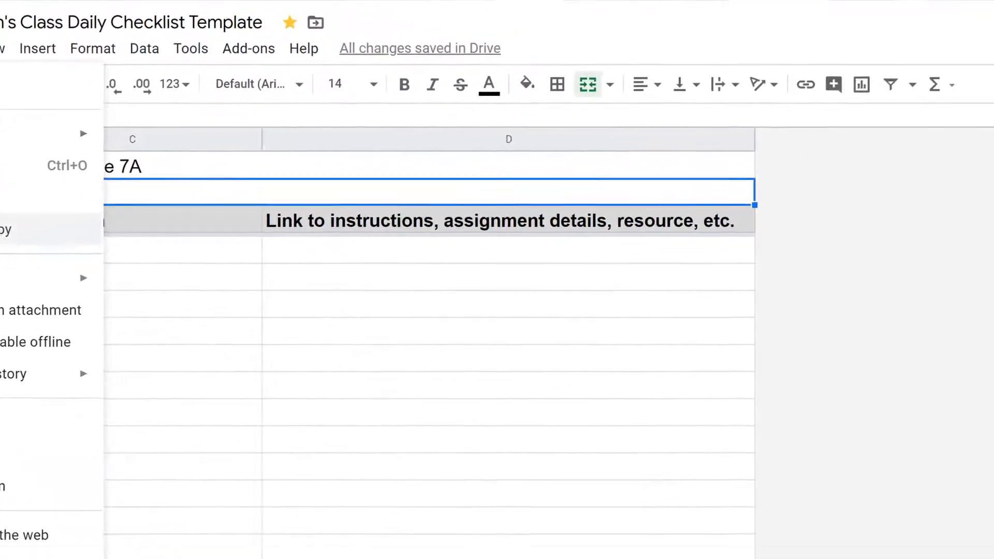
click(127, 342)
click(394, 205)
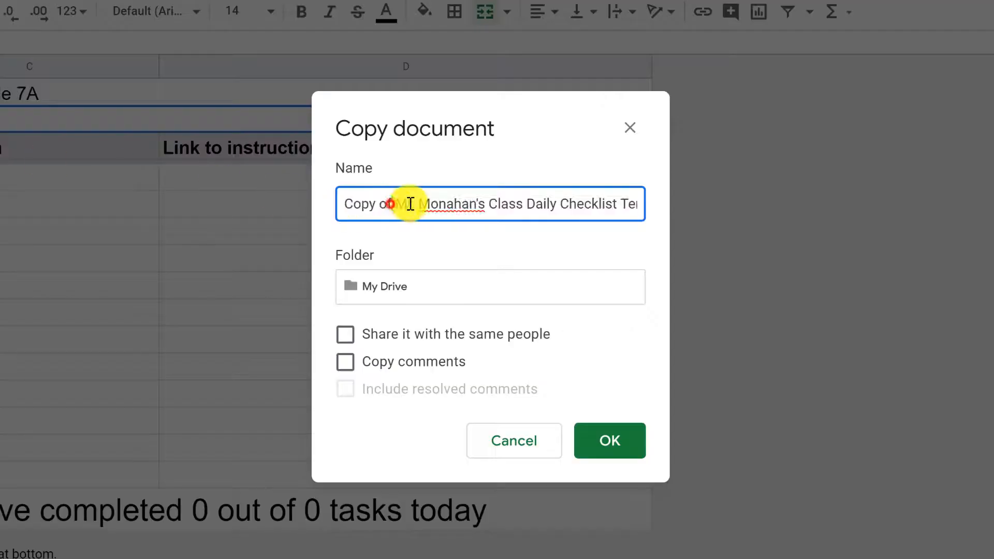
drag(395, 204, 215, 203)
key(BackSpace)
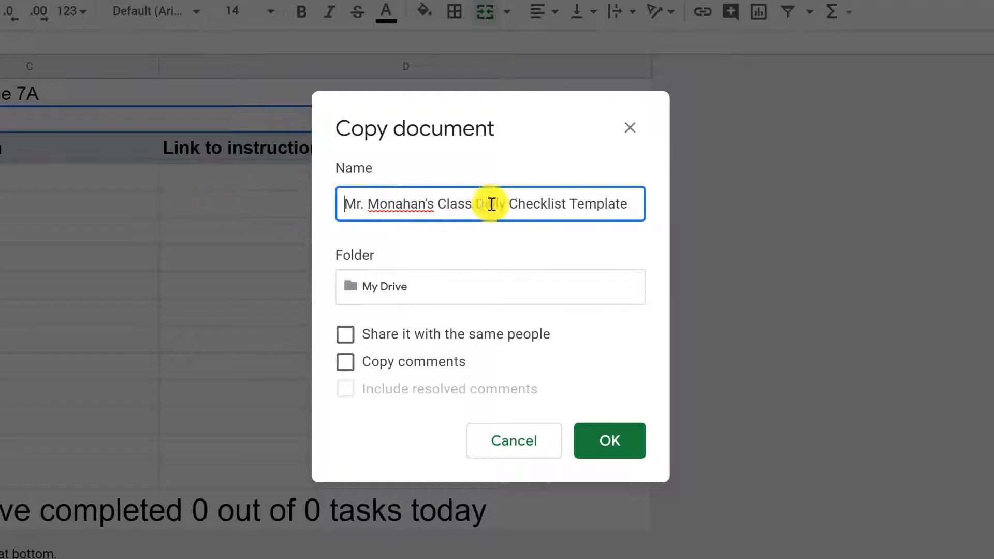
drag(572, 202, 641, 213)
text(-)
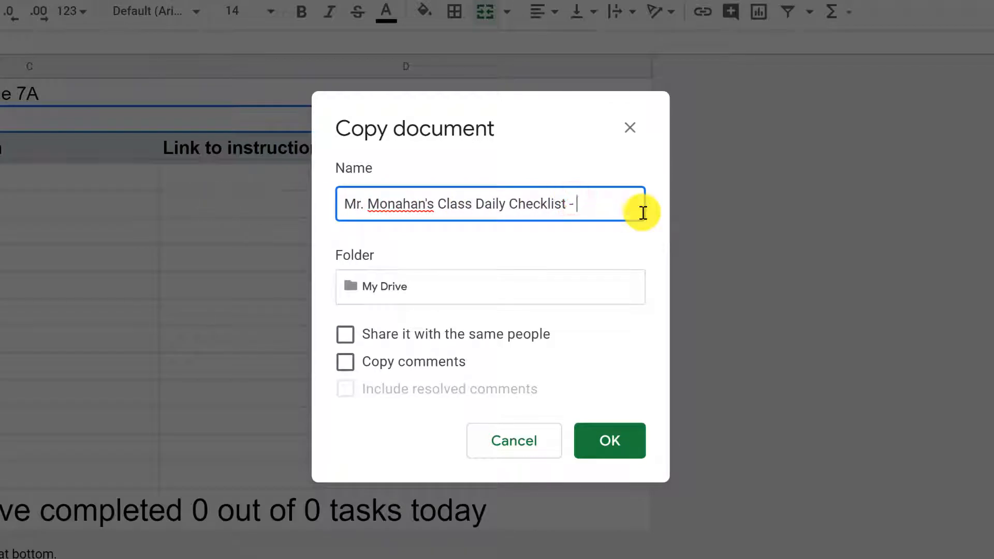
text( April 1, 2020)
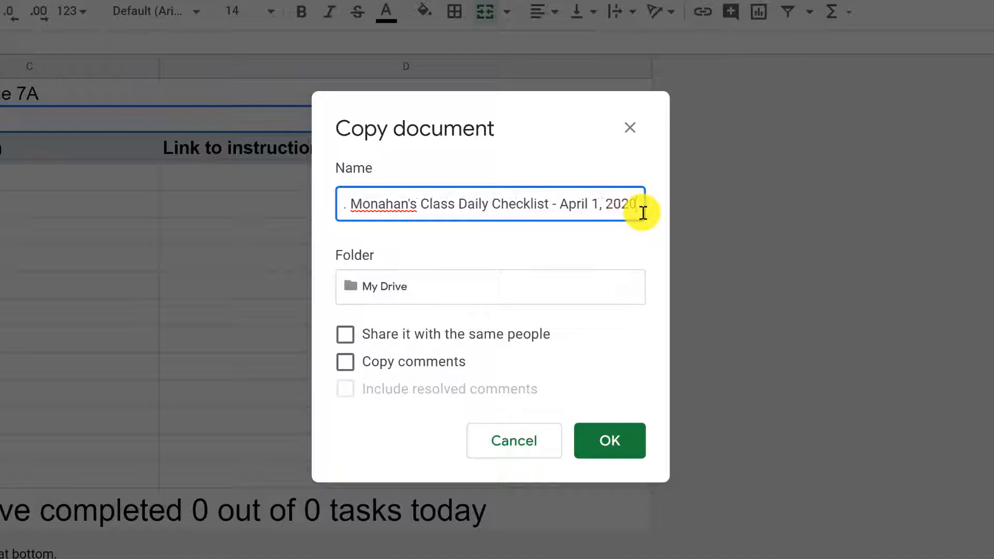
click(595, 443)
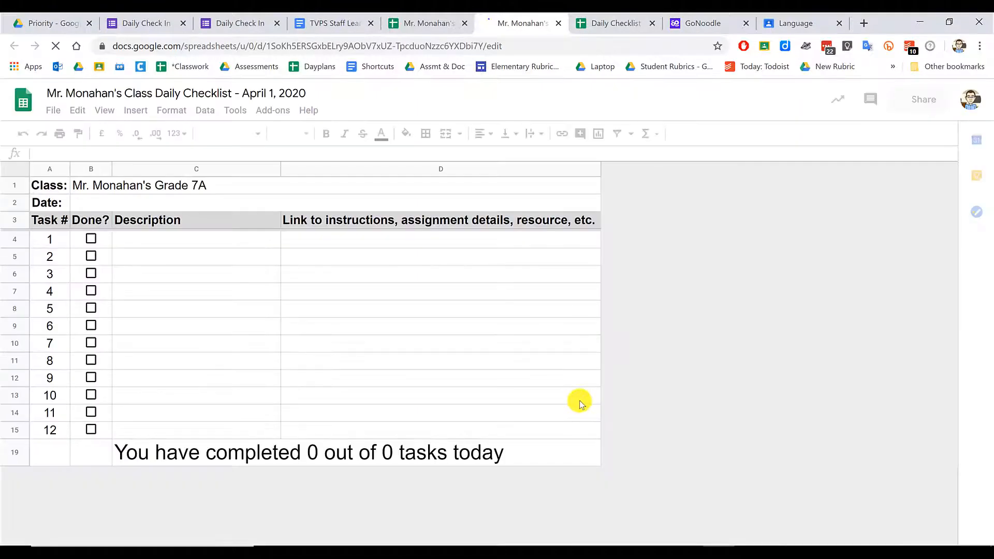
- Date the copy April 1, 2020, add first task 'Complete daily check in', then view the April 6 sheet
click(202, 206)
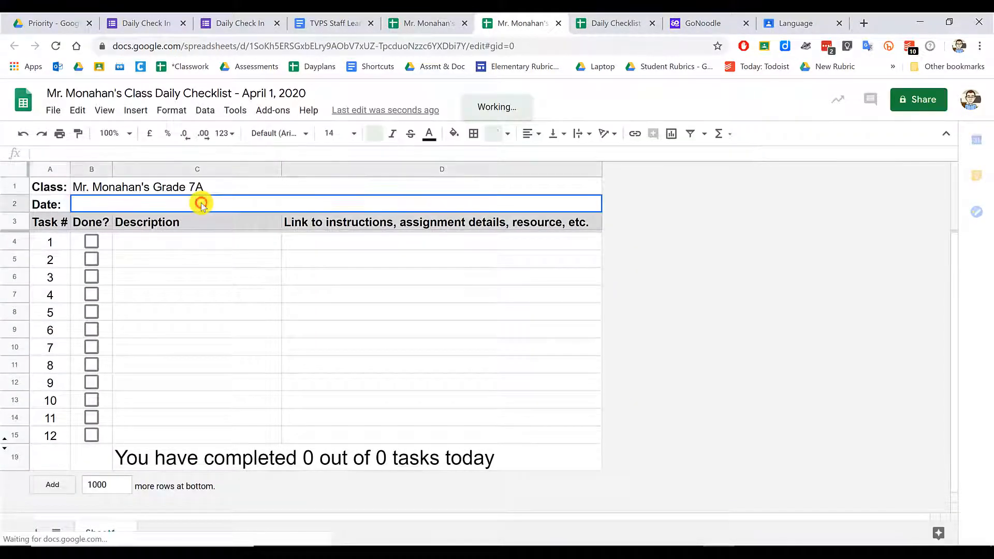
text(April)
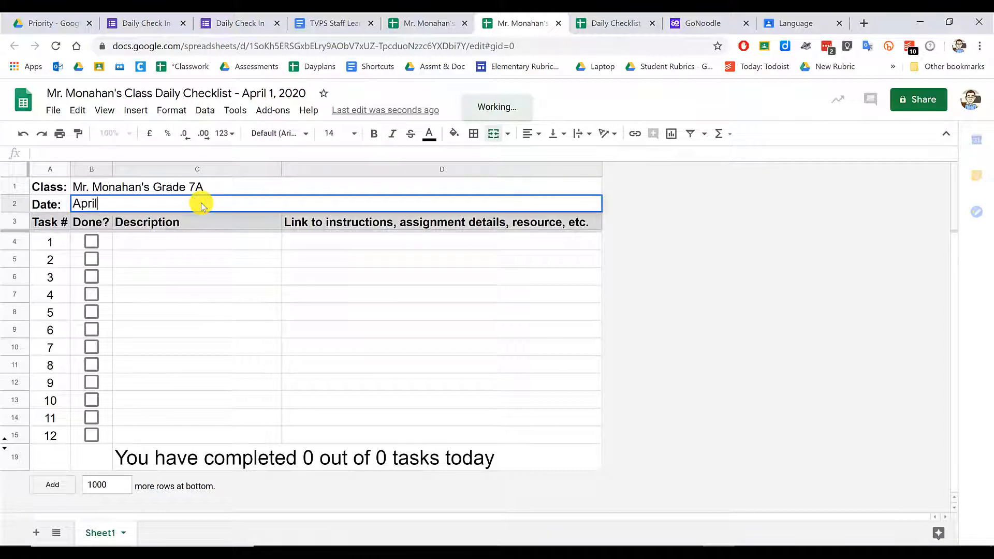
text( 1, 2020)
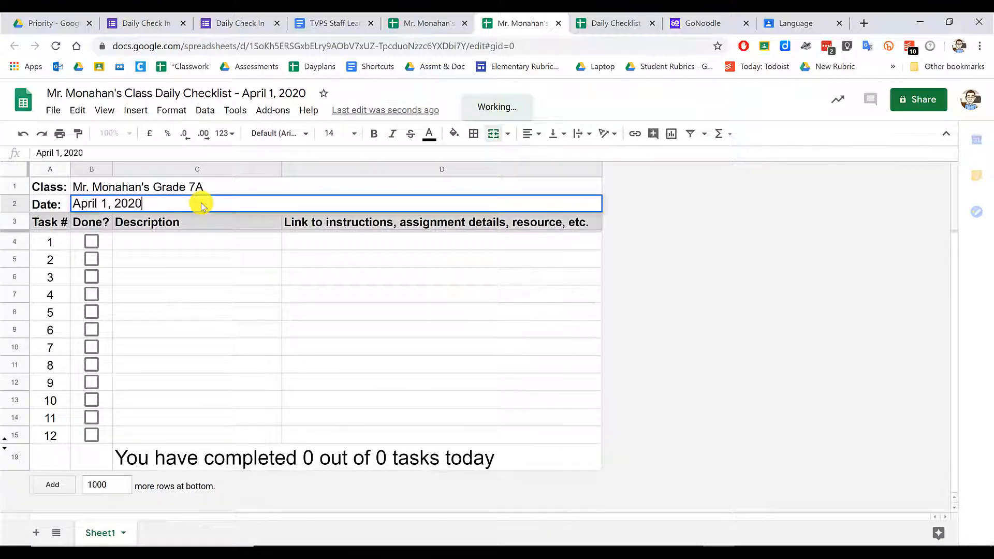
click(225, 243)
text(Complete daily check in.)
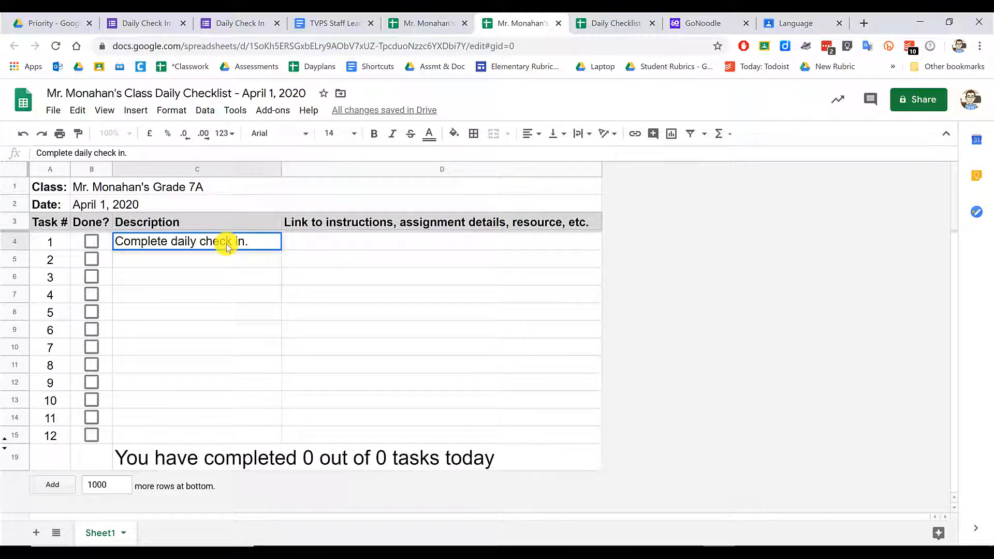
key(Return)
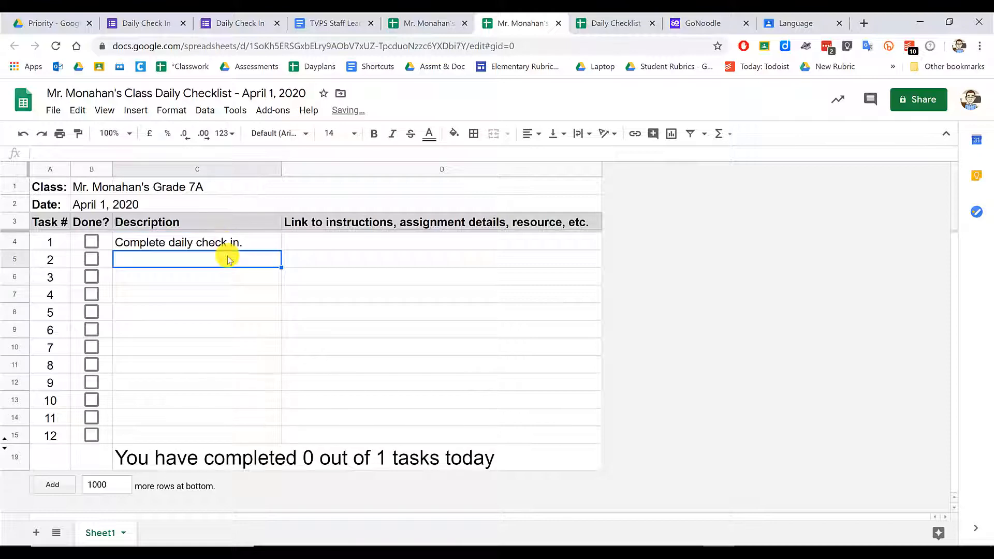
click(604, 23)
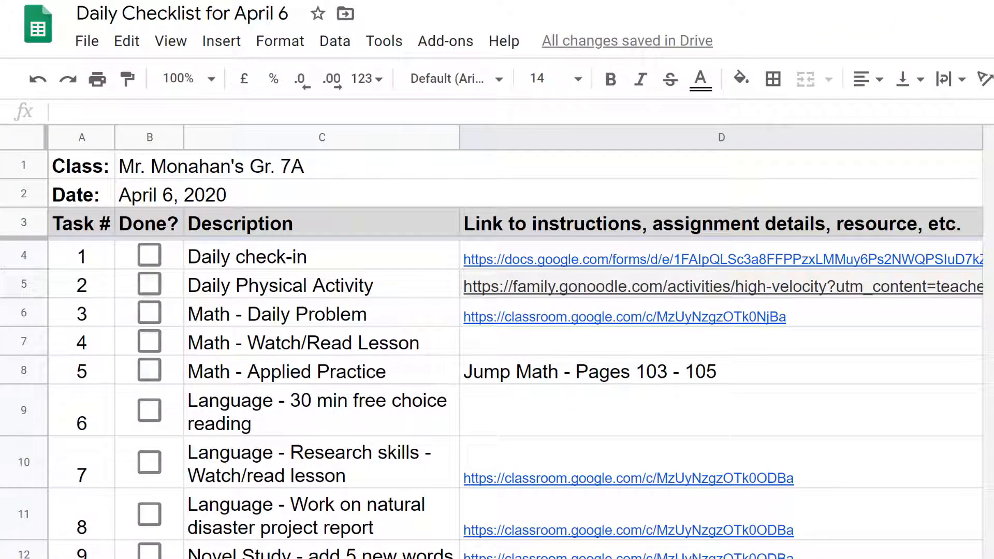
- Tick tasks 2, 5, 7, 8 and Daily check-in to test the completion counter
click(151, 284)
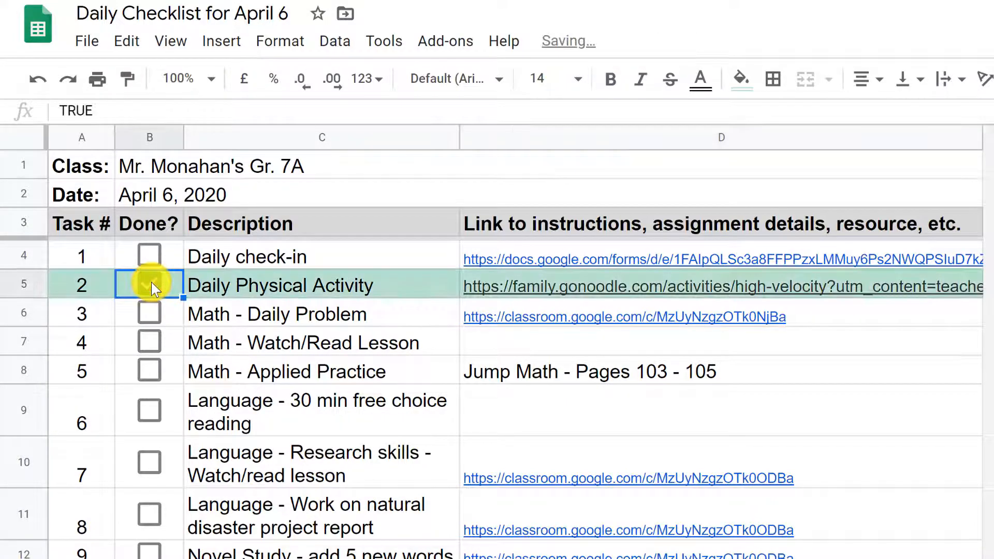
click(148, 369)
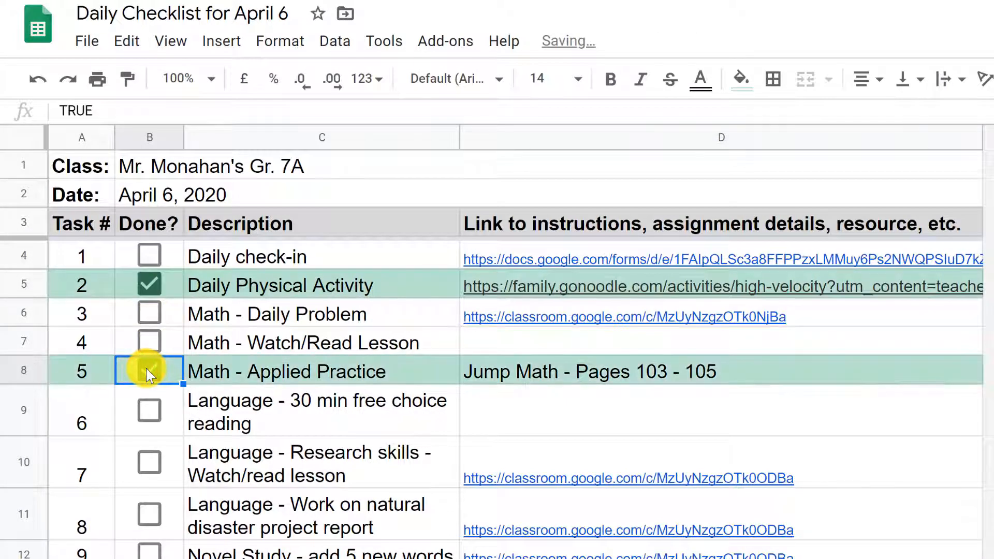
click(142, 461)
click(148, 514)
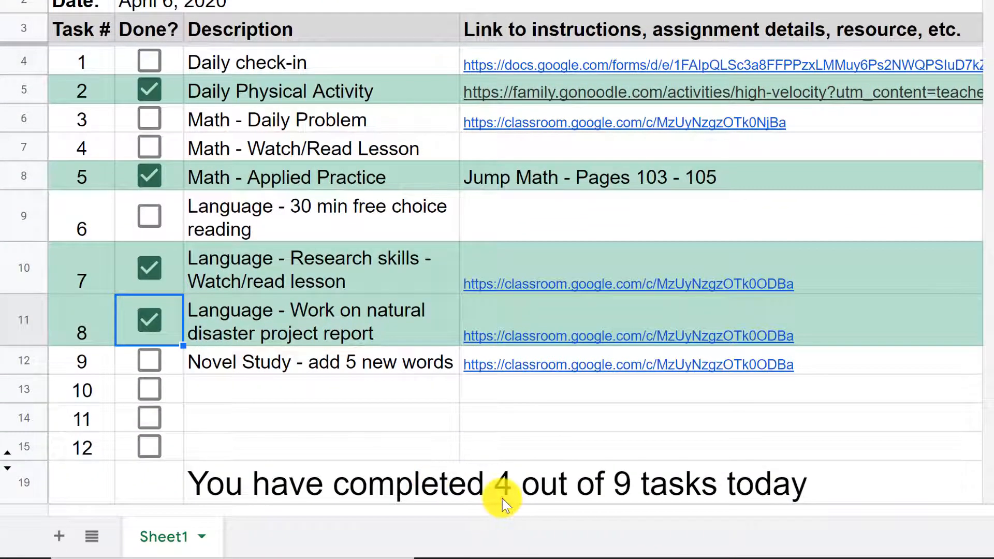
click(502, 499)
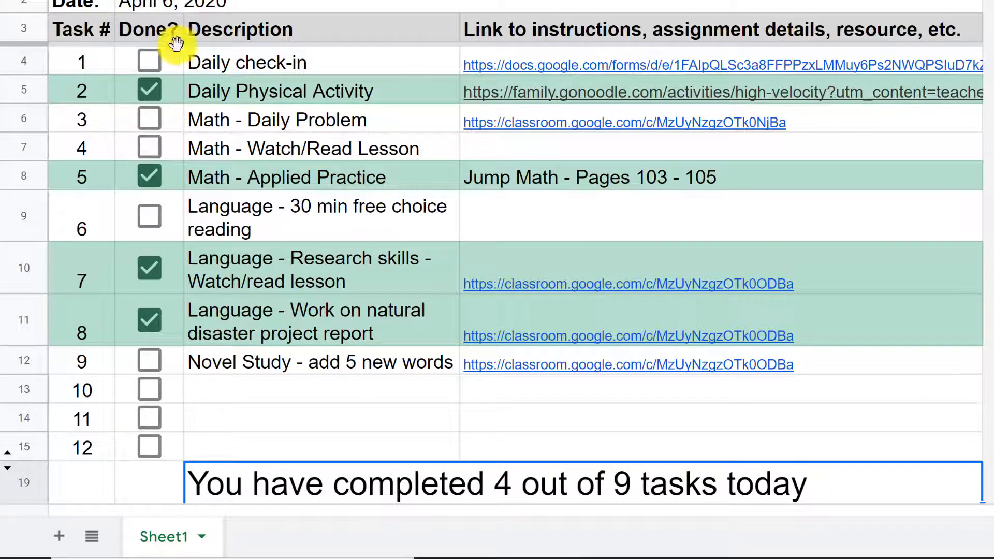
click(149, 58)
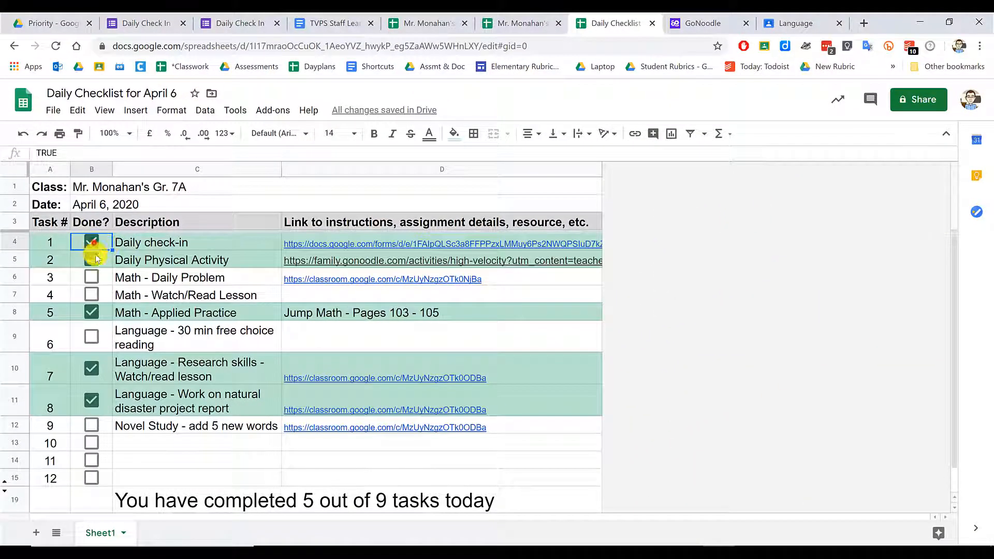
- Untick Daily check-in, Physical Activity, Math, research skills and natural disaster tasks
click(91, 241)
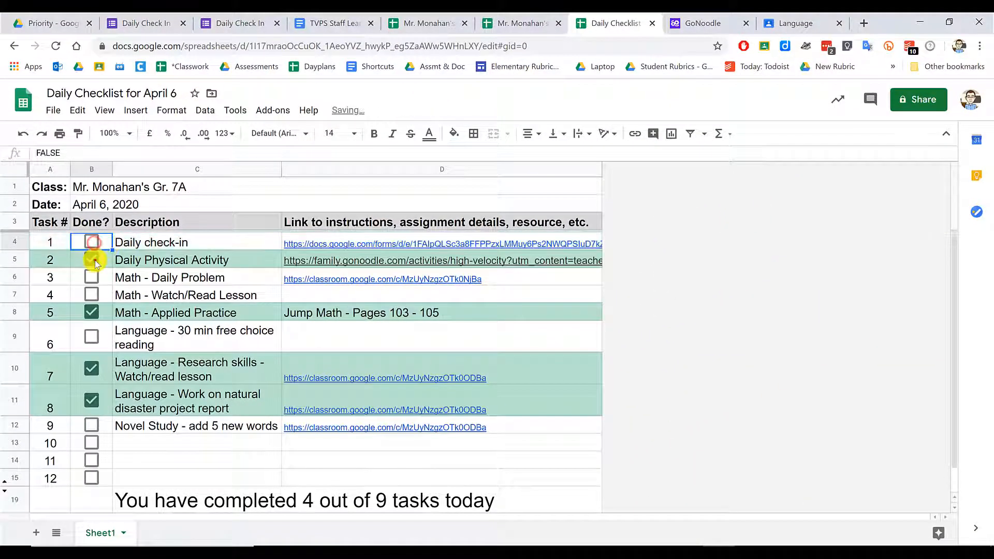
click(91, 260)
click(91, 312)
click(91, 368)
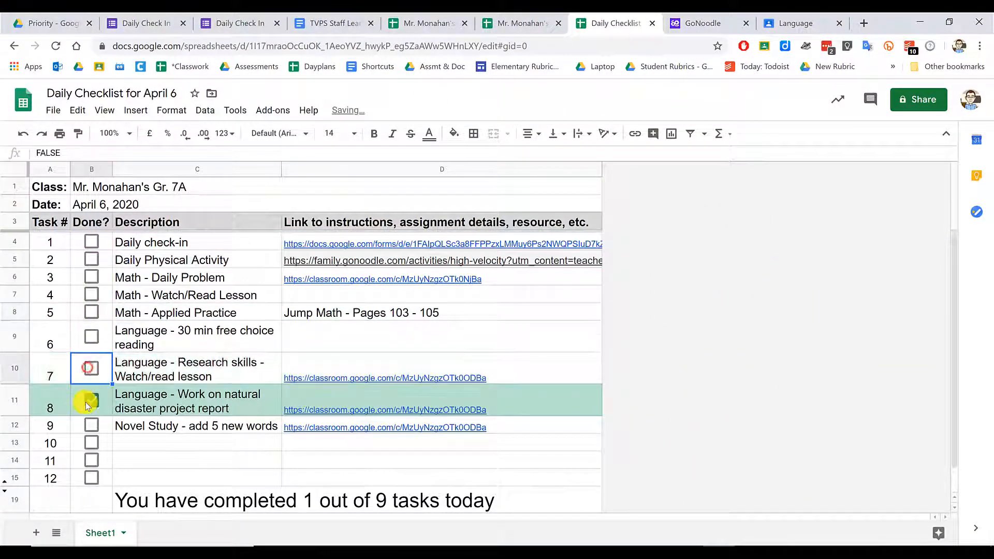
click(91, 400)
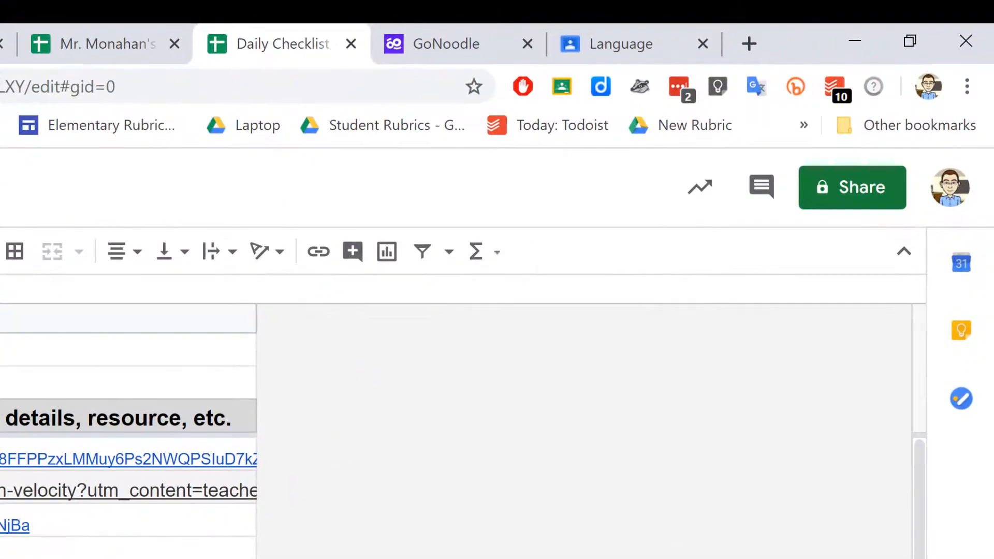
- Create a Homeroom assignment titled 'Daily Check-In April 6, 2020' via Share to Classroom
click(562, 87)
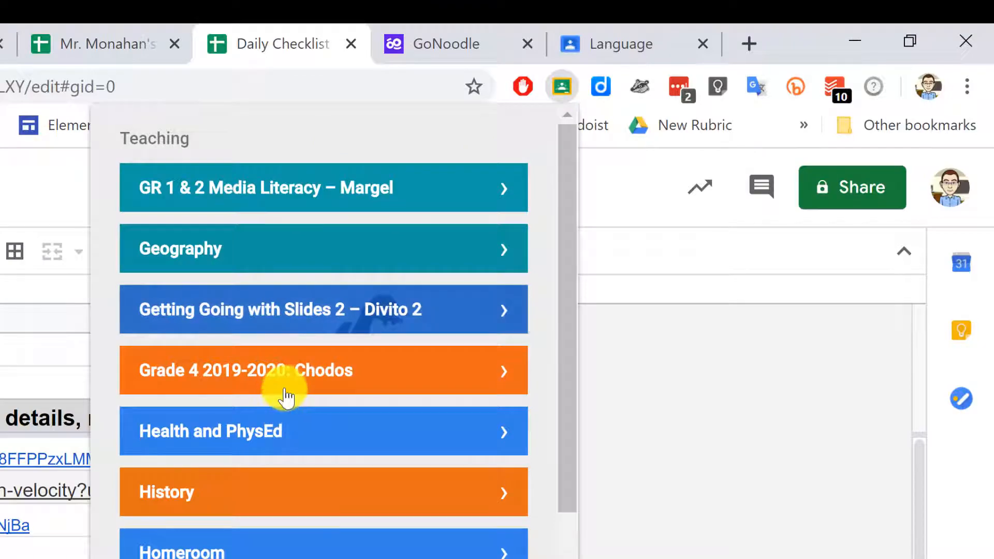
scroll(284, 393, down, 2)
click(321, 433)
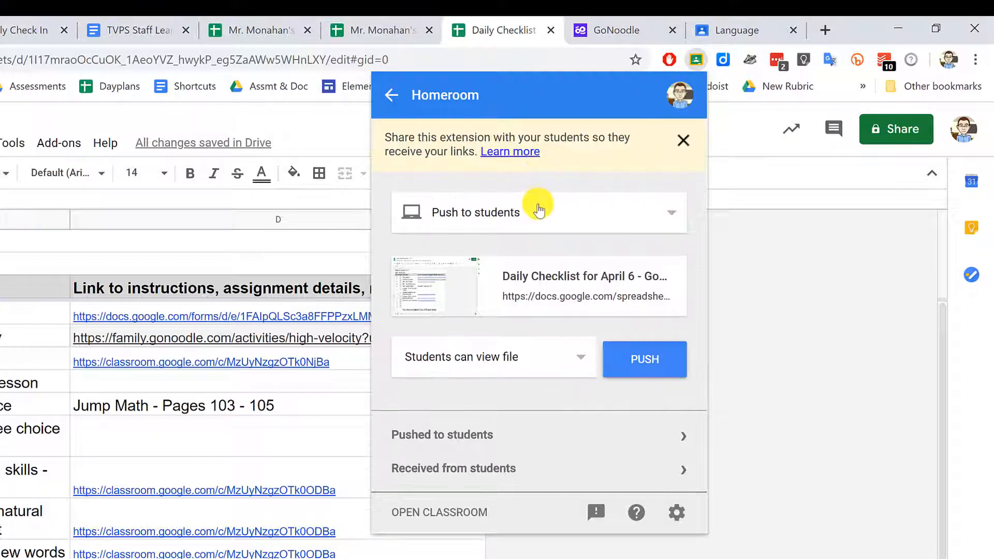
click(538, 206)
click(523, 257)
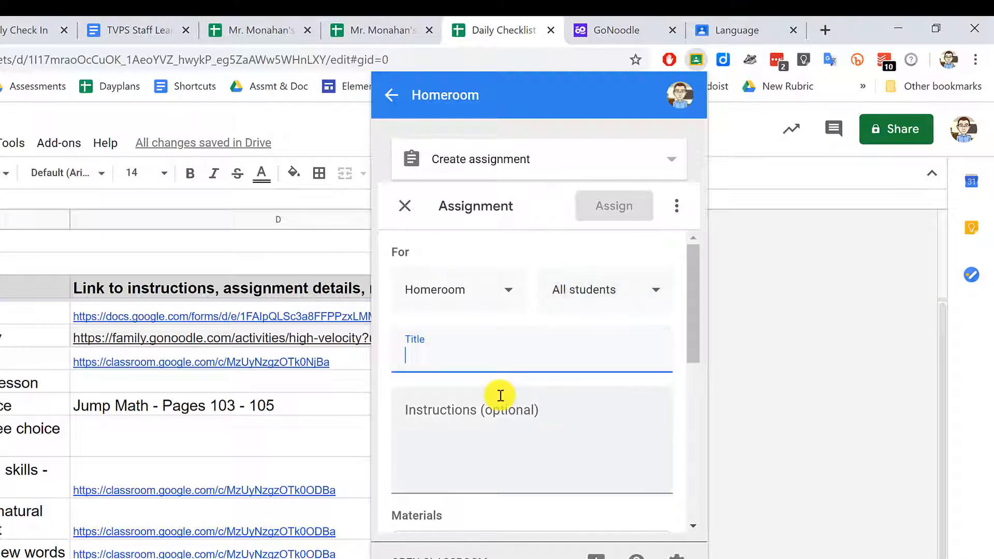
text(Daily Chec)
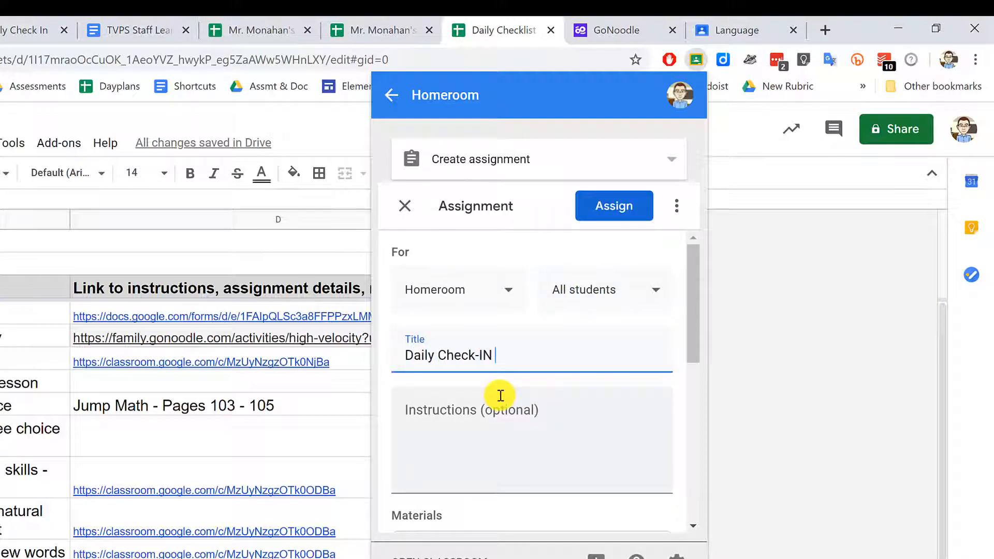
text(k-In April 6, 2020)
- Make a copy of the sheet for each student and set the assignment to ungraded
scroll(504, 406, down, 5)
click(522, 373)
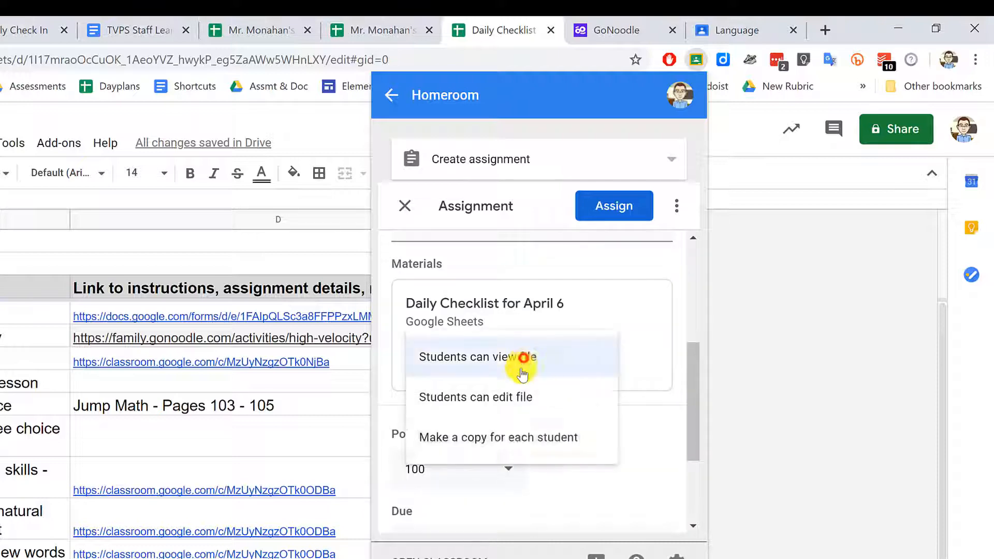
click(511, 437)
click(507, 469)
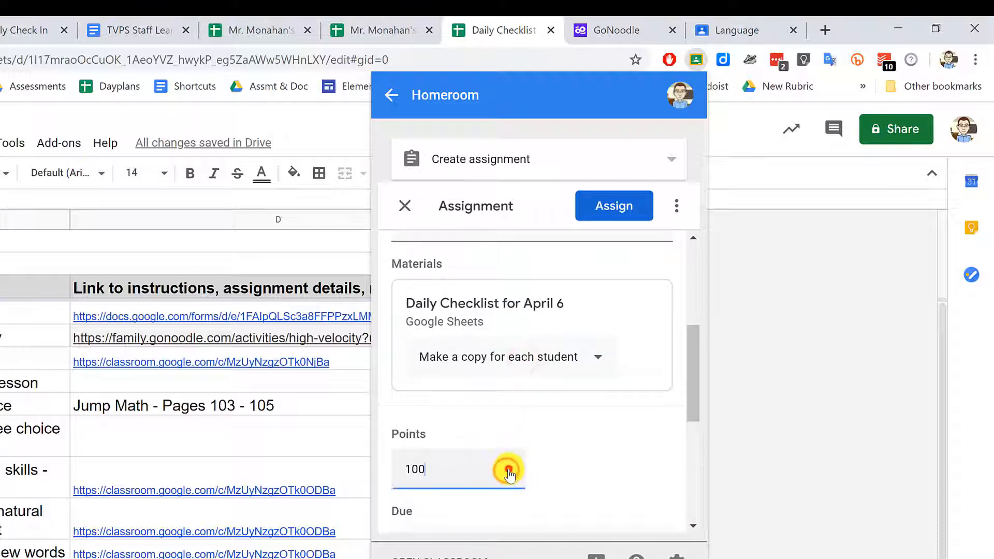
scroll(509, 472, down, 3)
click(508, 304)
click(432, 512)
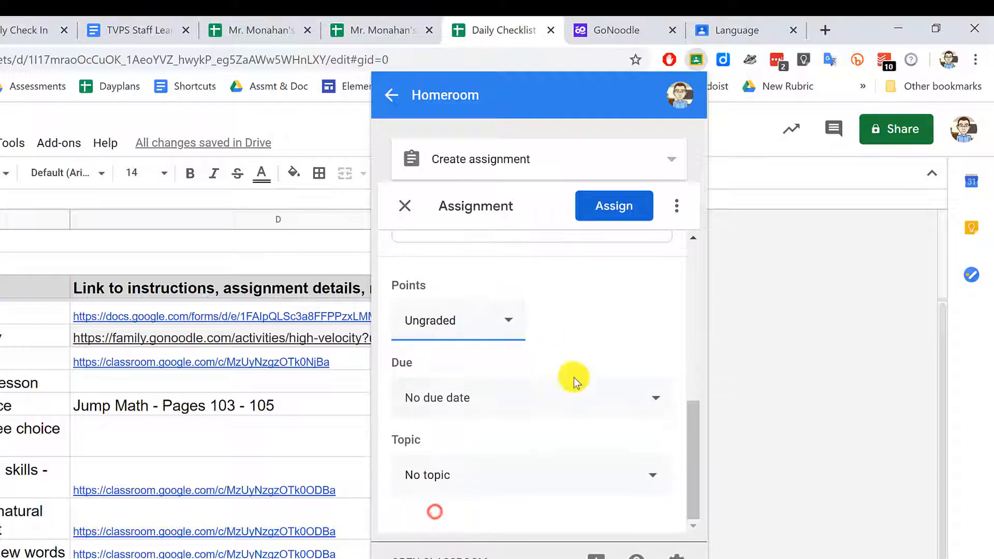
- Set the due date to April 6, add new topic 'Daily Check-In', and assign it
click(581, 397)
click(524, 462)
click(460, 345)
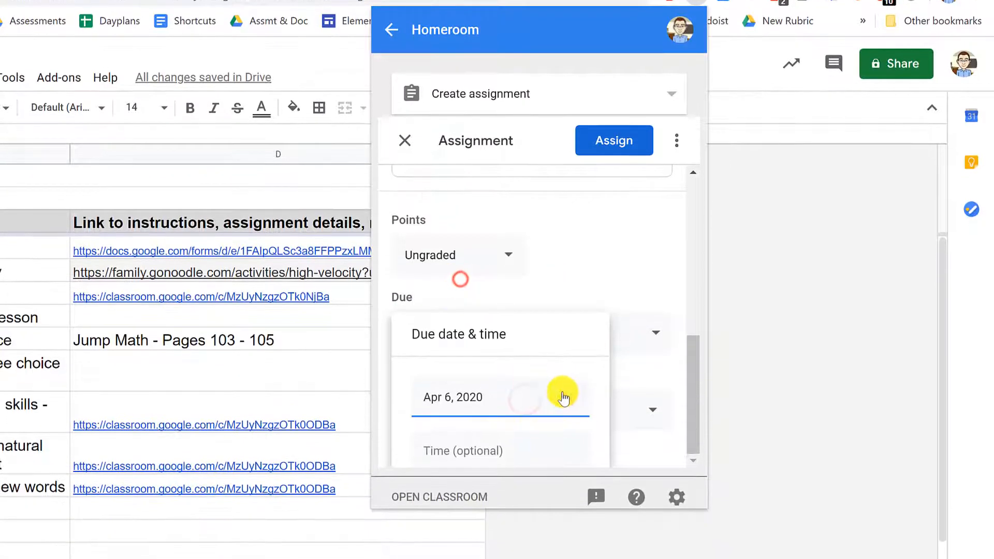
click(609, 267)
click(647, 410)
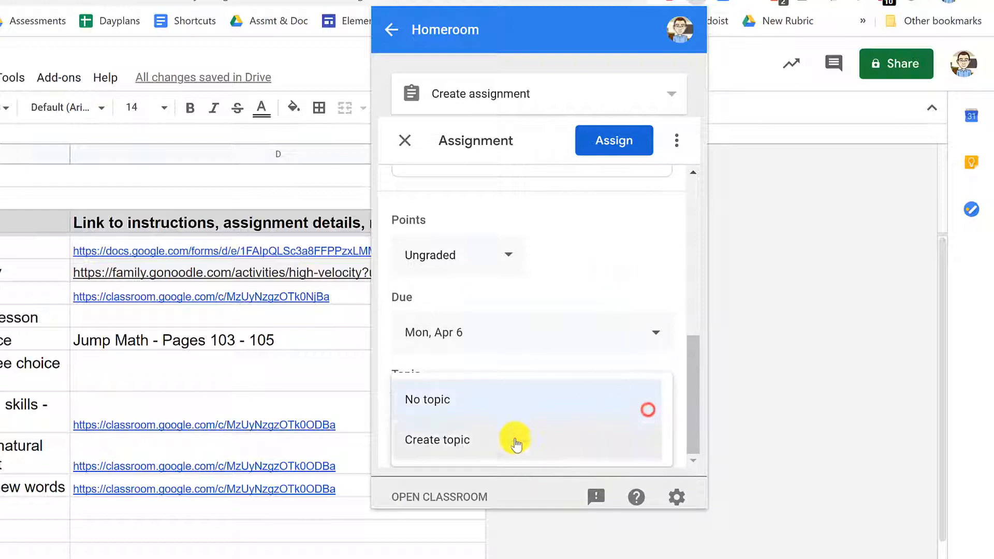
click(516, 444)
text(Daily Check-In)
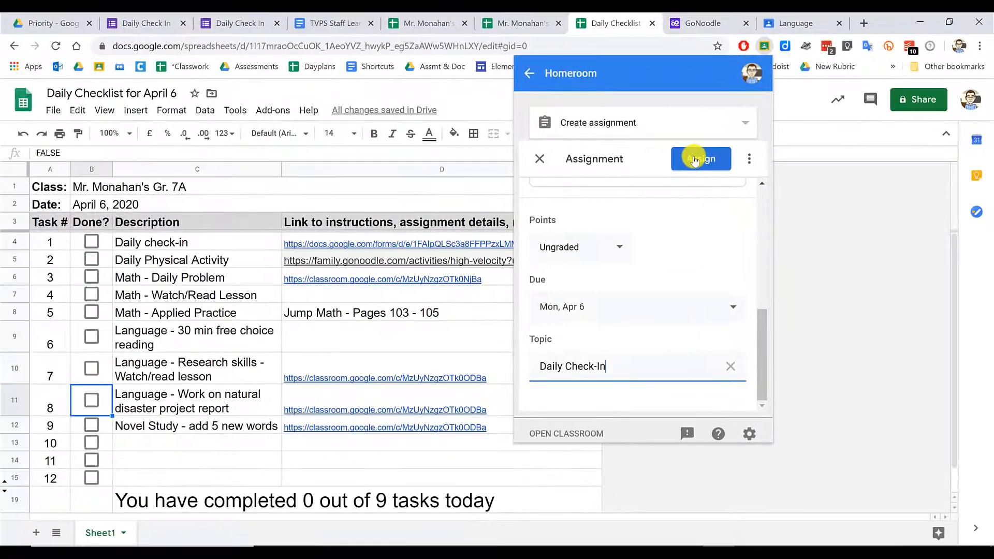
click(685, 157)
- Go to the Homeroom class's Classwork page and start a new assignment
click(786, 25)
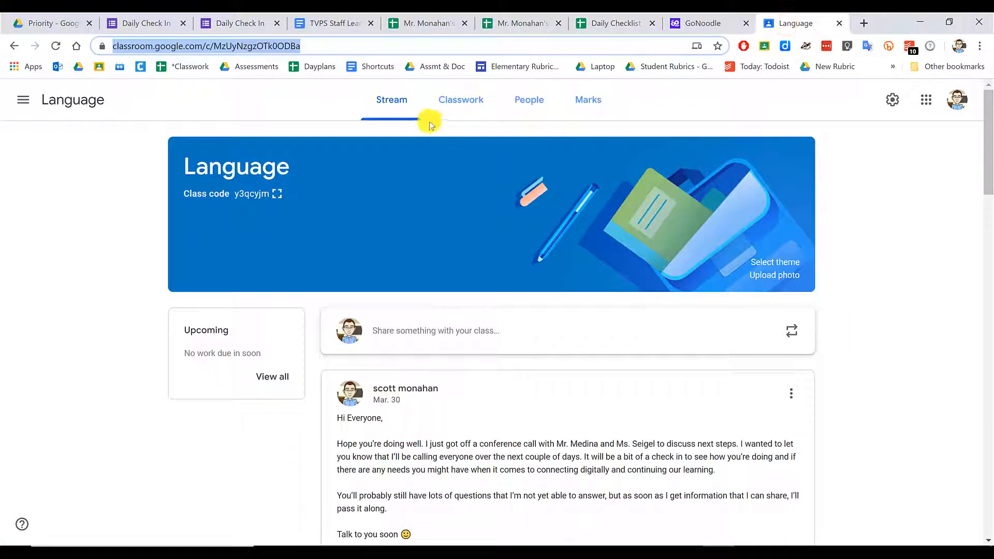
click(21, 98)
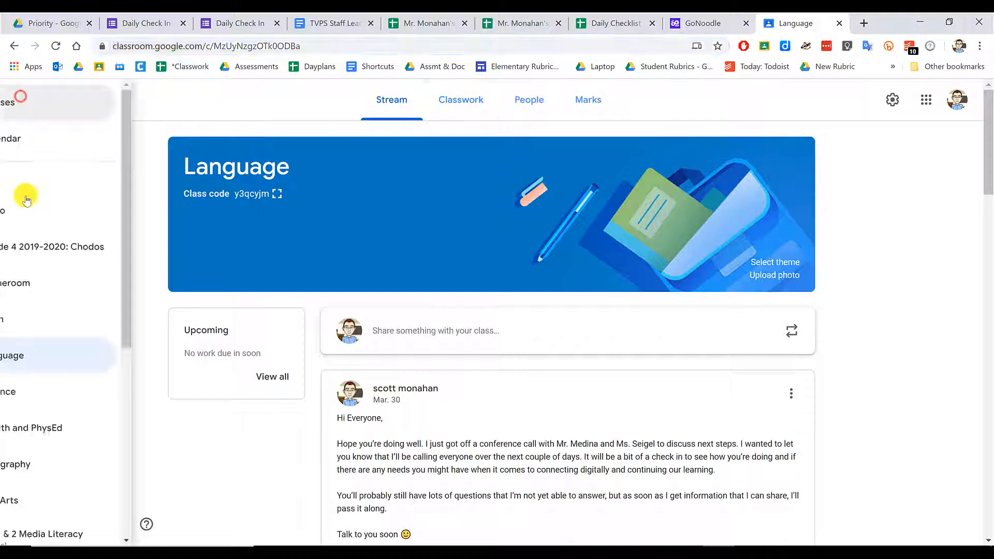
click(74, 285)
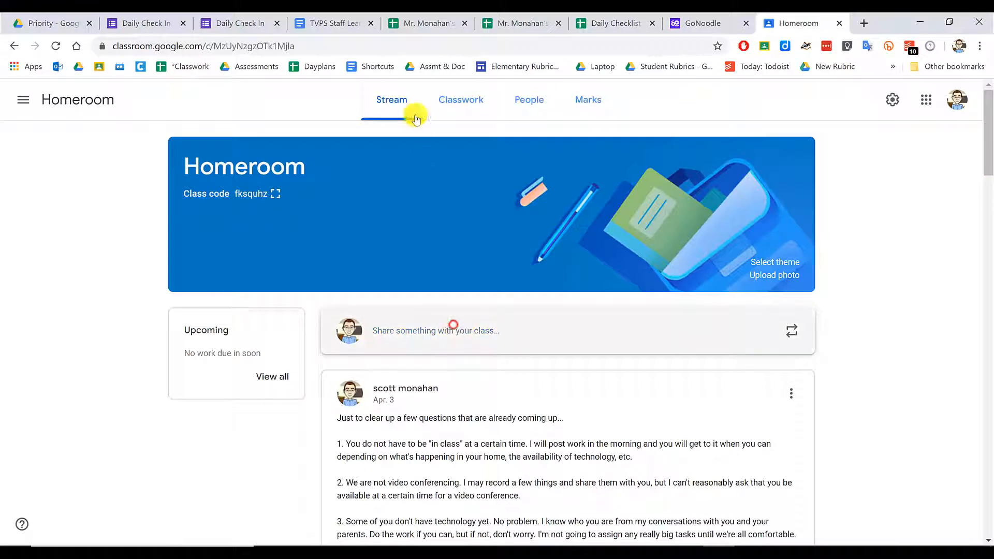
click(463, 102)
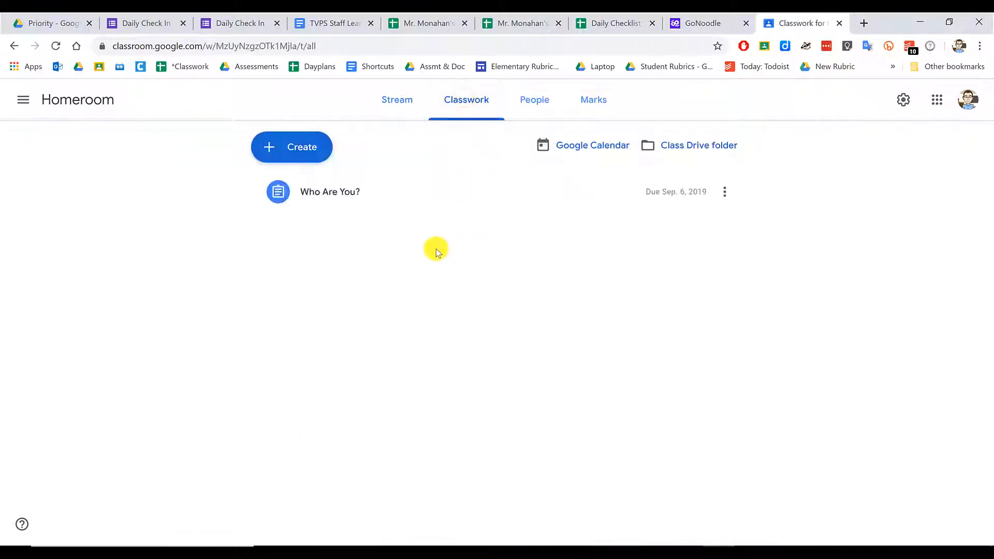
click(301, 148)
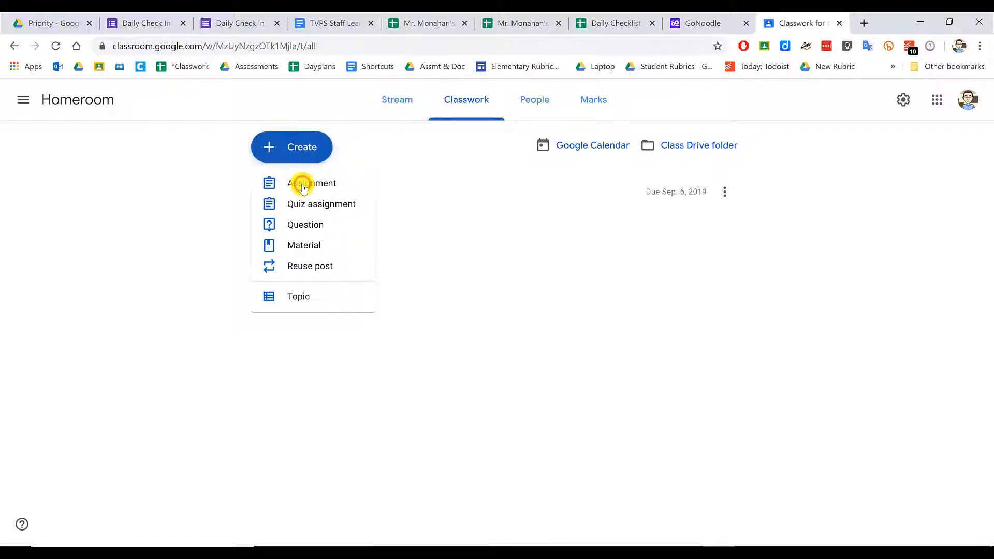
click(303, 184)
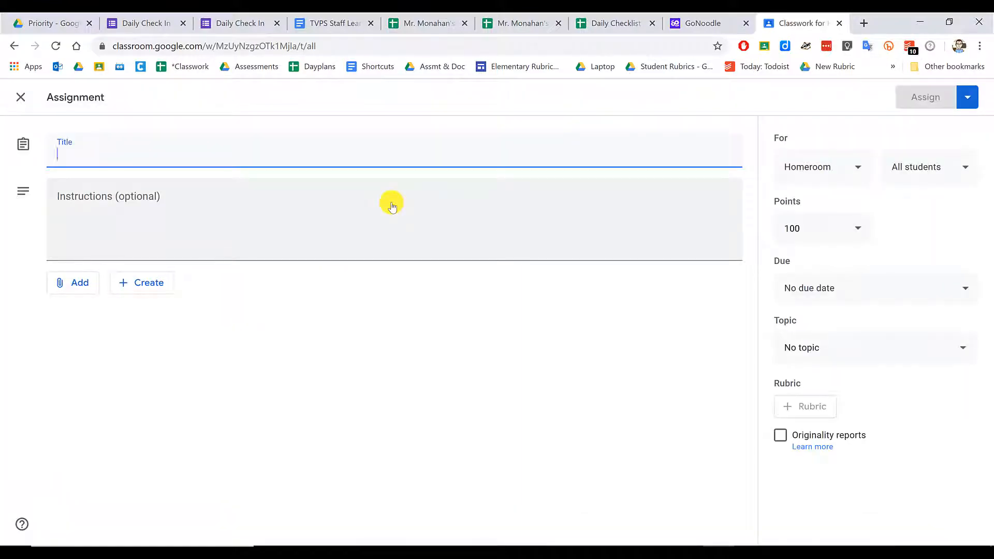
- Title the assignment 'Daily Check In' and attach the Daily Checklist for April 6 sheet from Drive
text(Daily Check In)
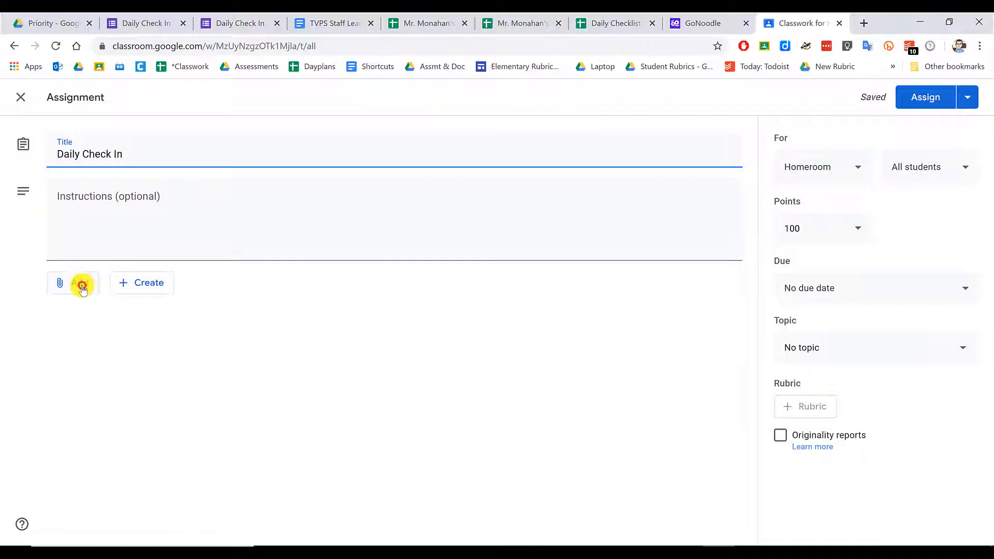
click(82, 285)
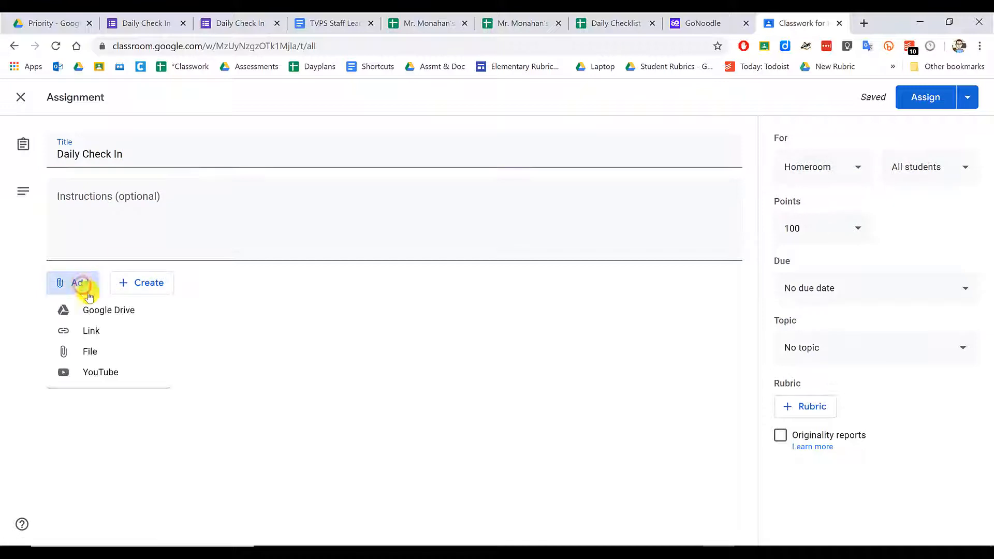
click(101, 307)
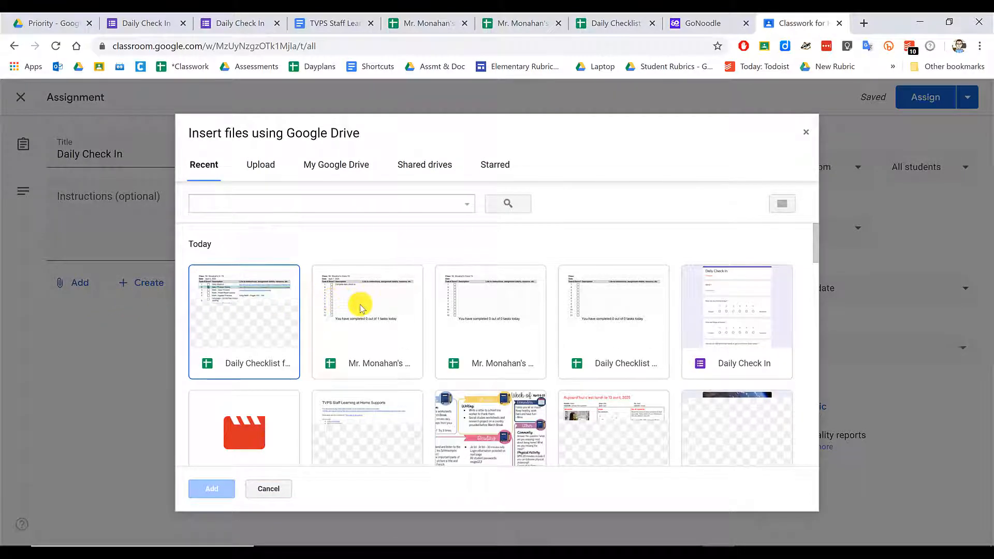
click(259, 322)
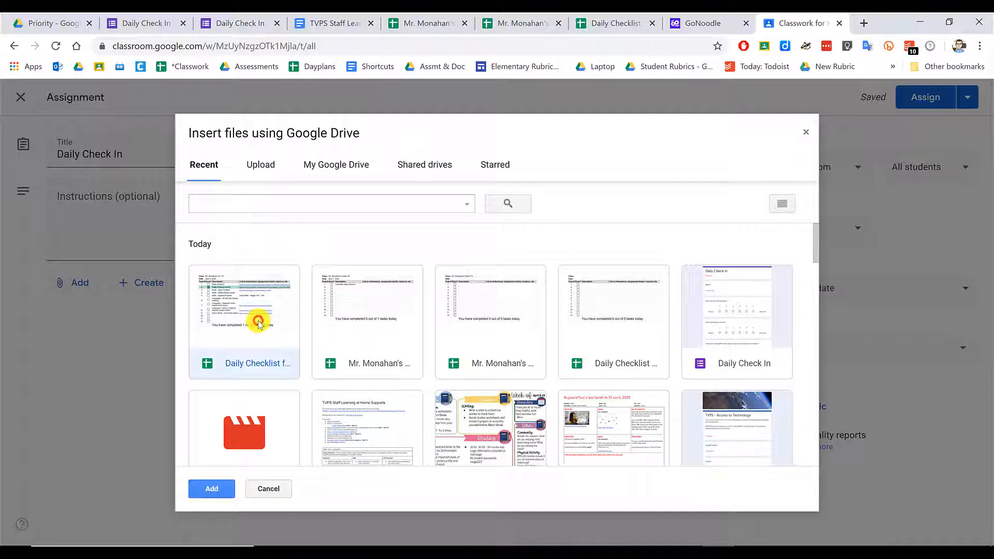
click(212, 490)
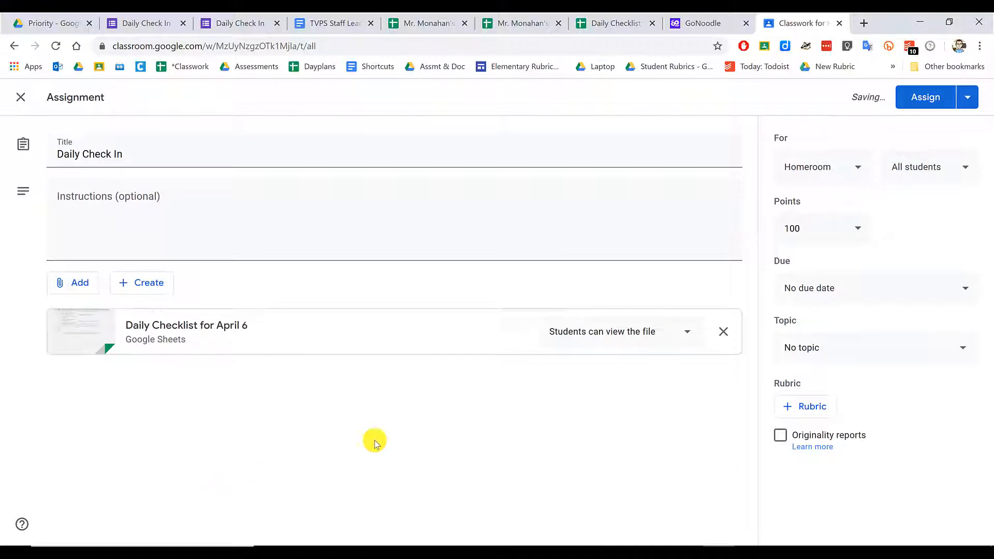
- Give each student their own copy and make the assignment due Mon., Apr. 6
click(627, 339)
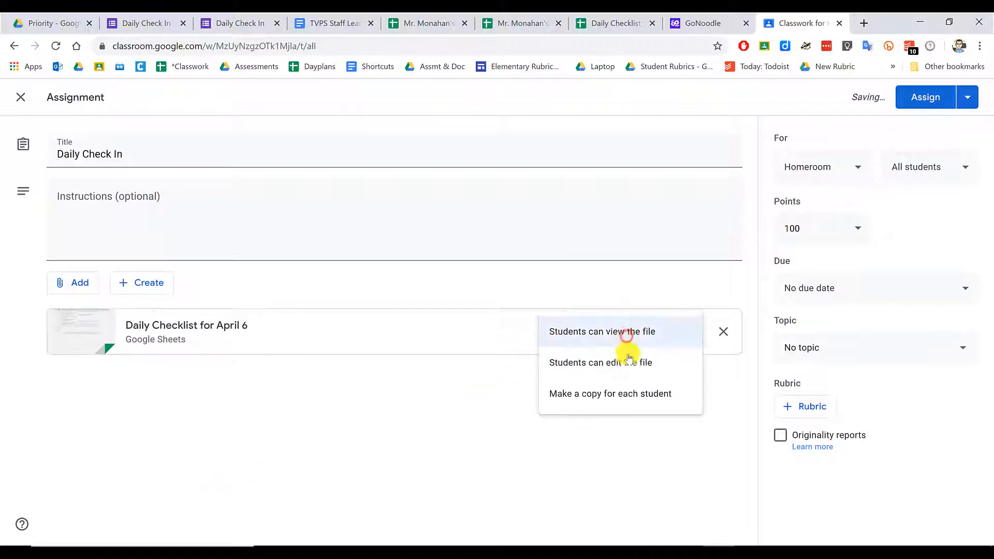
click(622, 395)
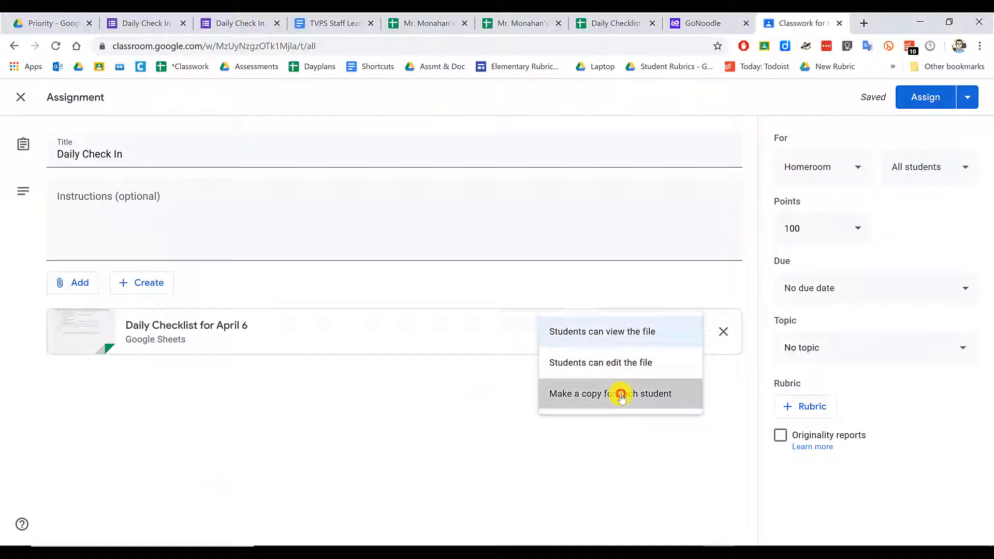
click(823, 287)
click(817, 337)
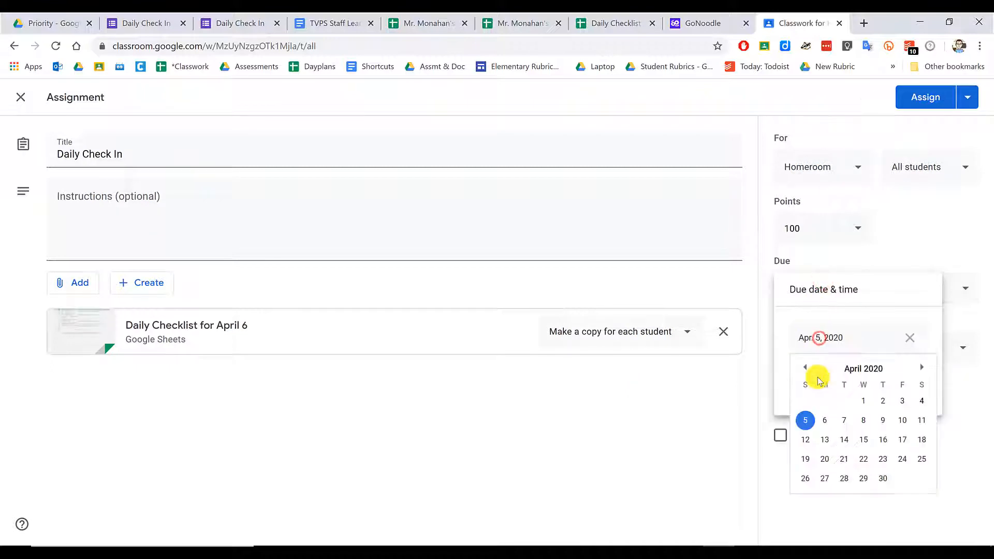
click(824, 421)
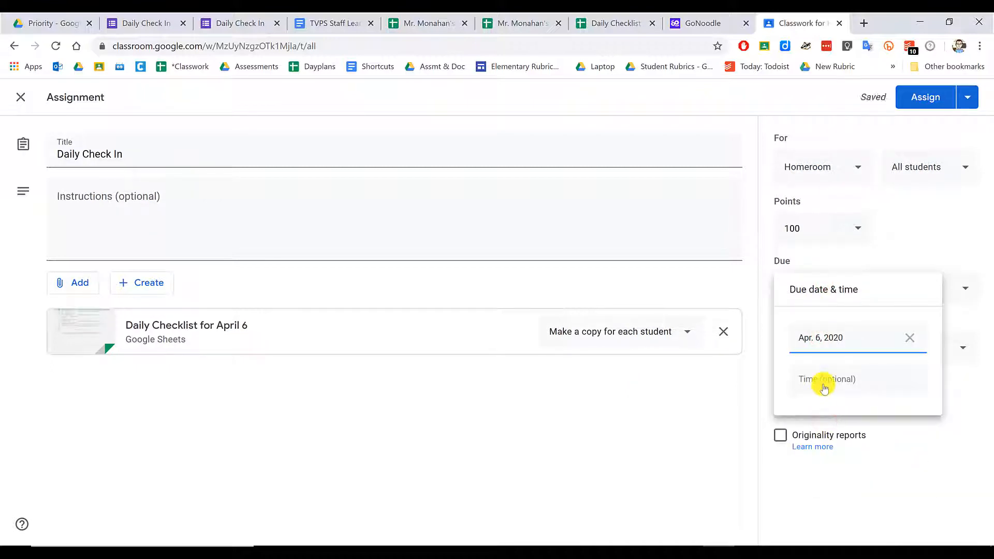
click(814, 473)
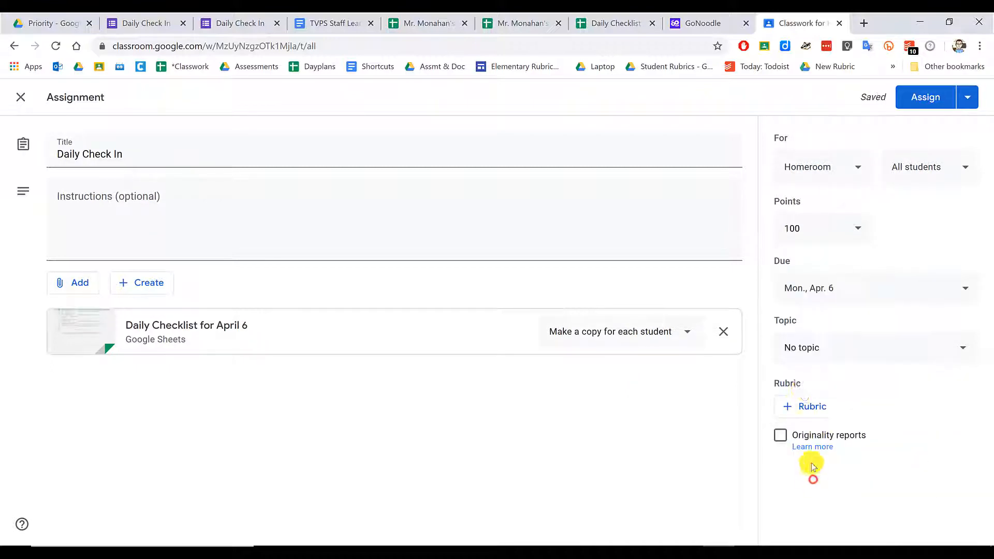
- File the assignment under a new 'Daily Check In' topic
click(812, 348)
click(804, 378)
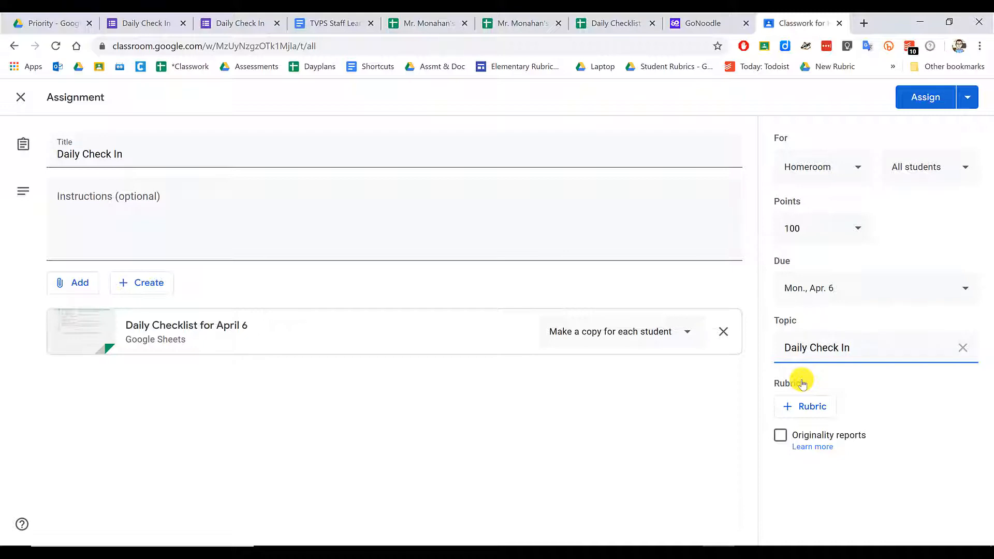
click(972, 99)
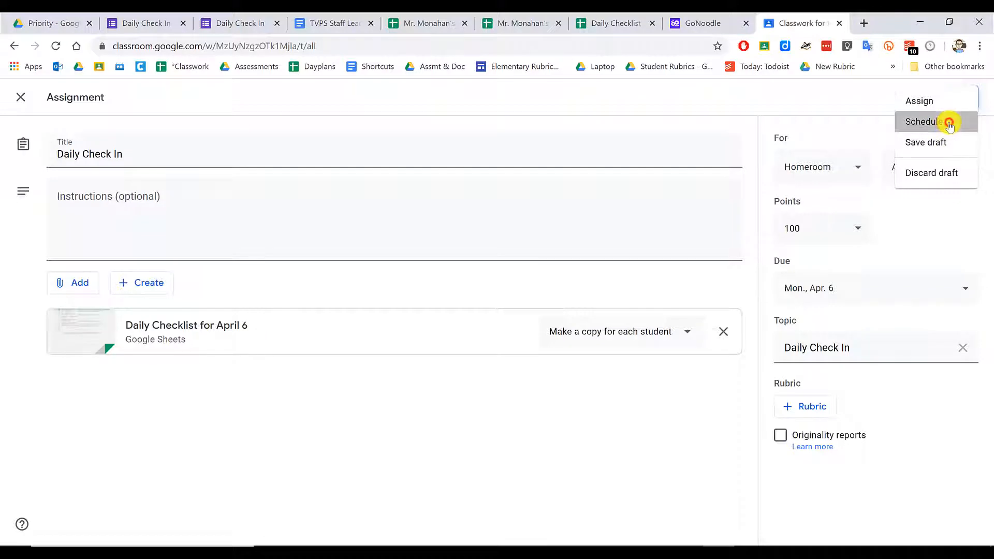
- Schedule the Daily Check In assignment to post on Apr. 6, 2020 at 8:00 p.m
click(949, 123)
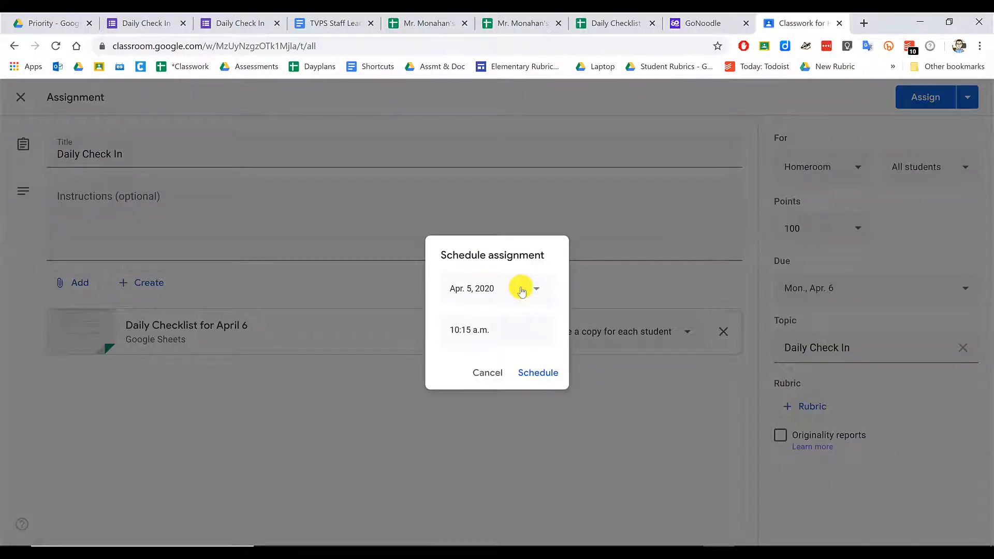
click(521, 291)
click(473, 370)
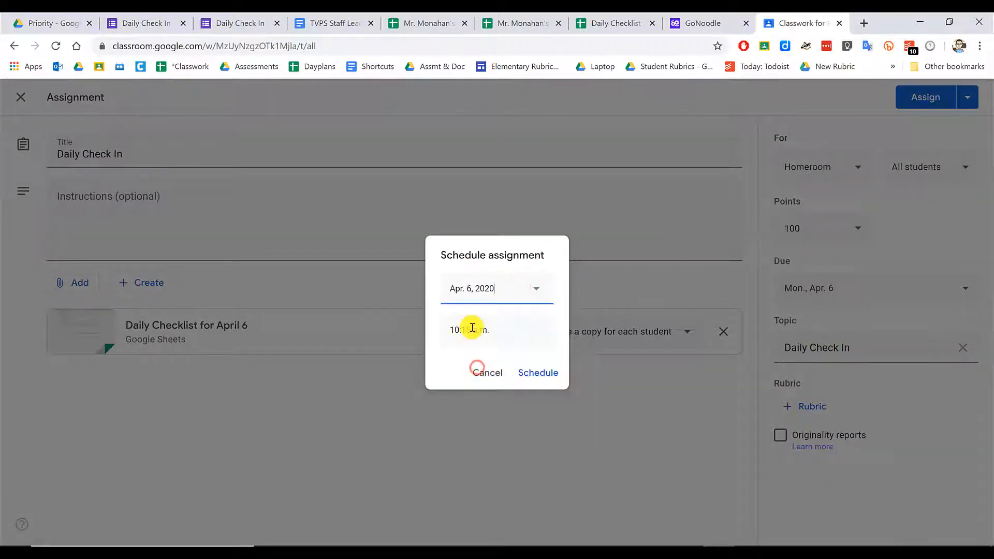
click(472, 328)
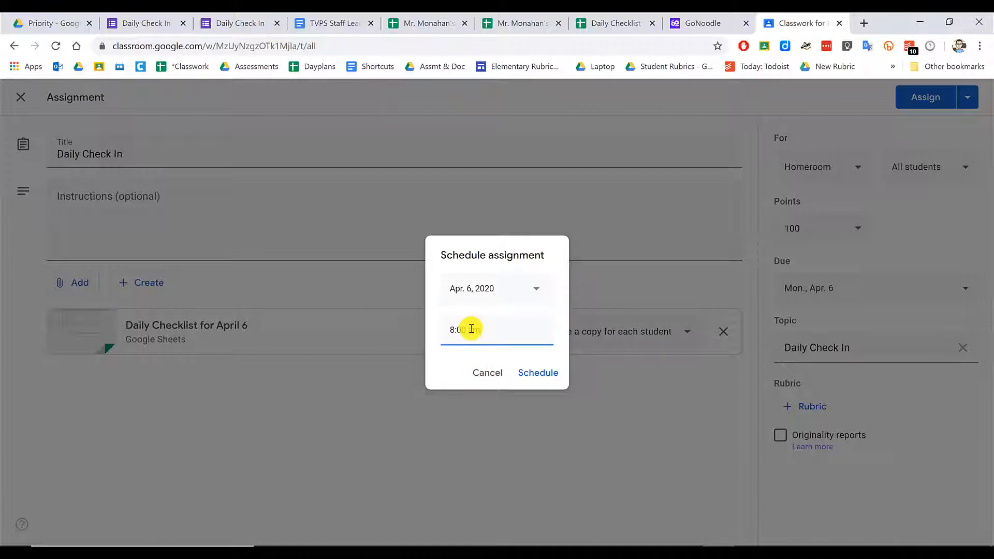
click(537, 379)
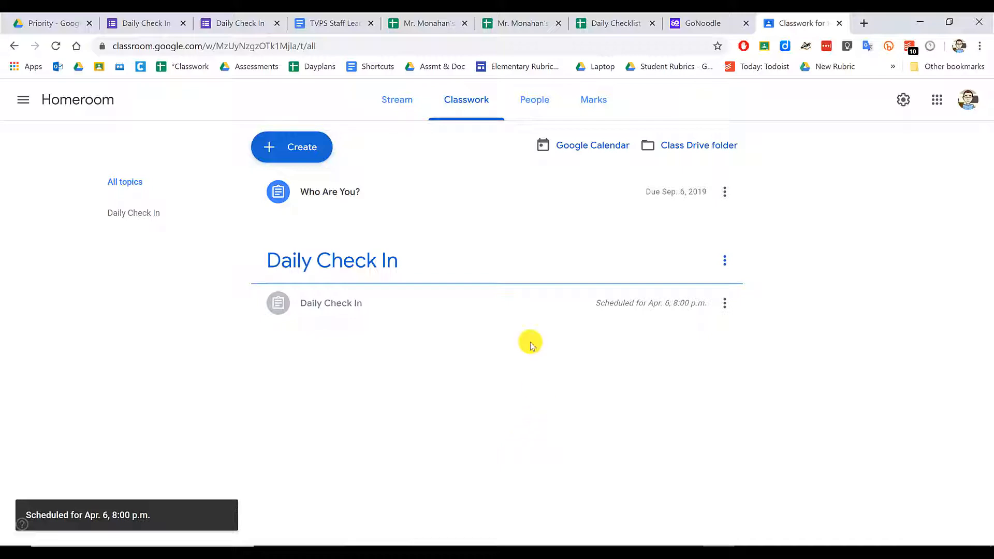
- In the Daily Checklist spreadsheet's address, replace 'edit#gid=0' with 'copy'
click(428, 23)
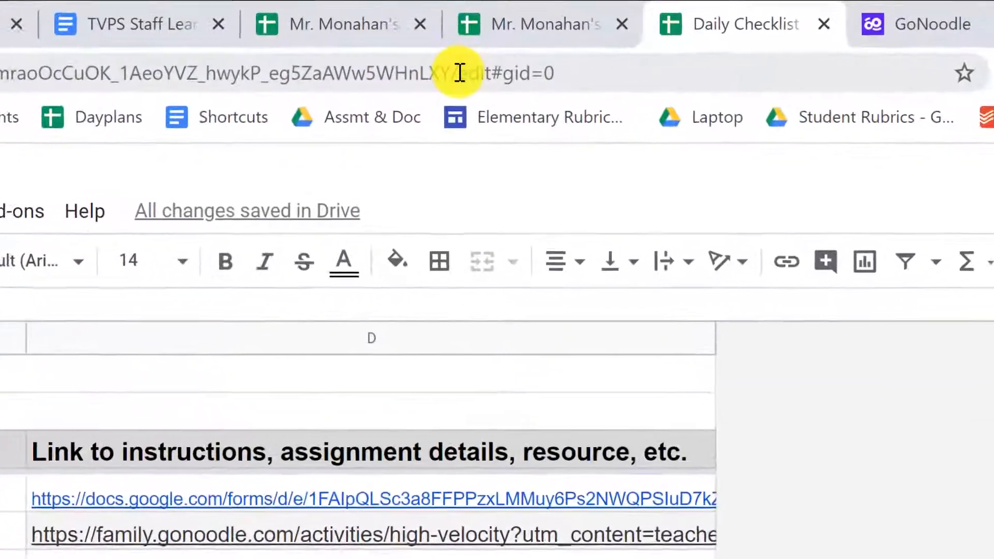
drag(475, 53, 590, 53)
drag(657, 76, 754, 91)
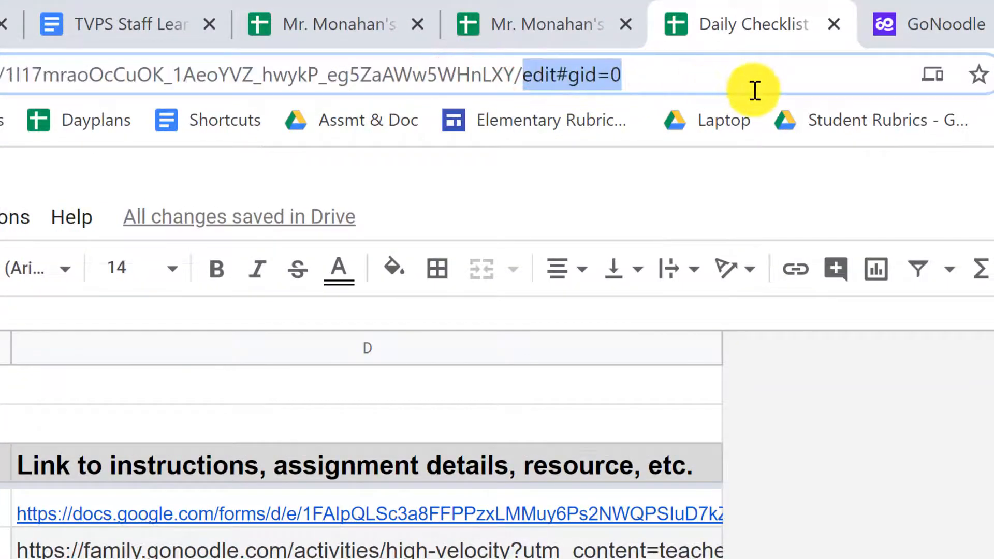
text(copy)
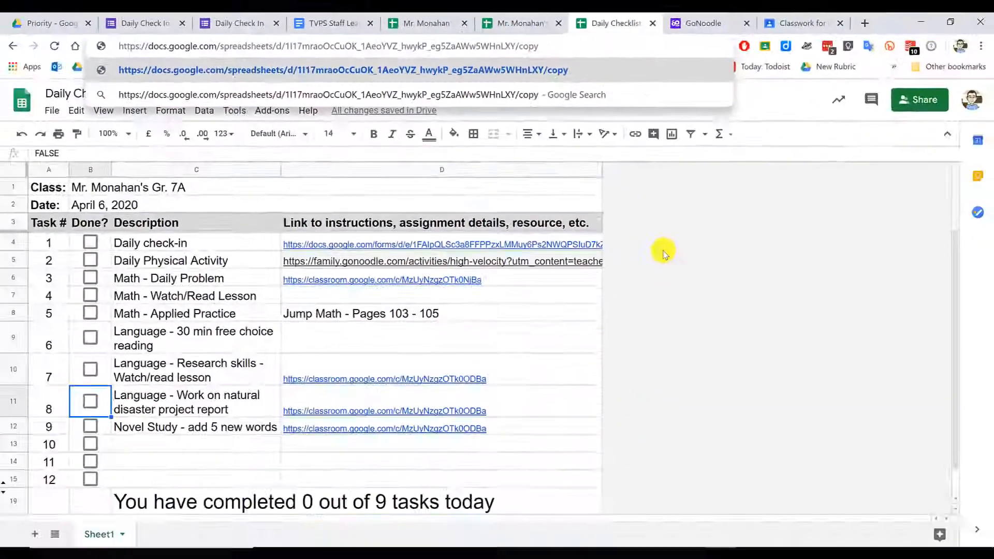
click(865, 524)
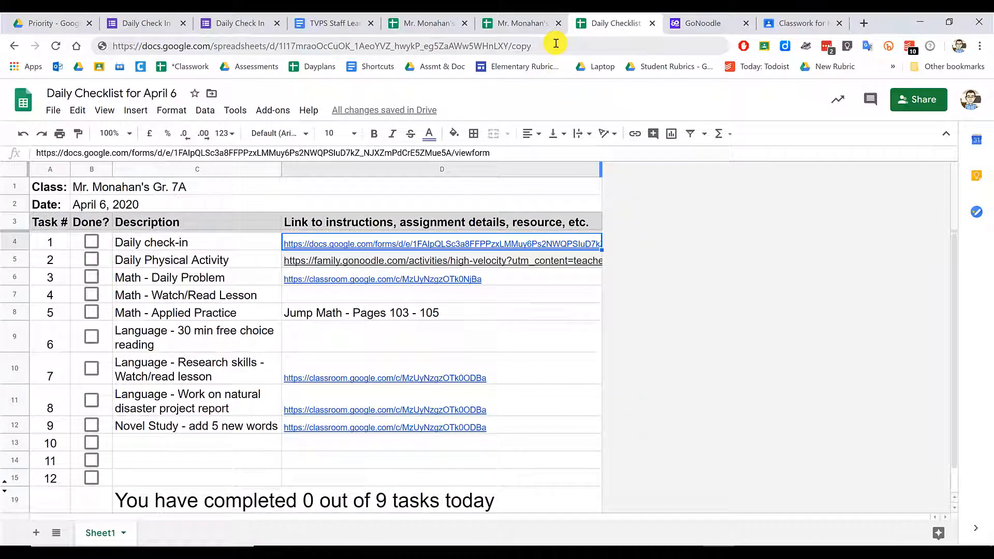
- Copy the /copy link and return to the Homeroom class stream in Classroom
drag(554, 44, 95, 34)
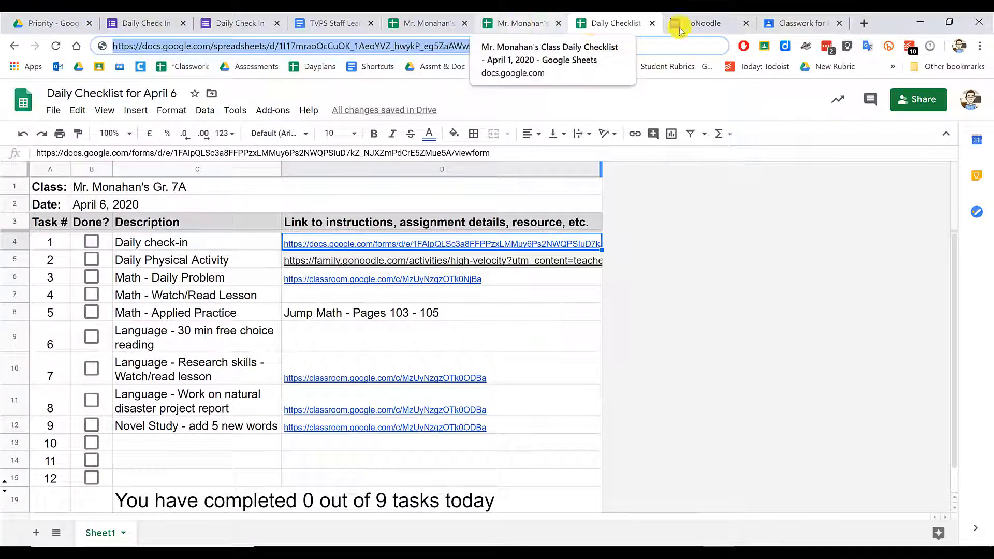
click(811, 22)
click(402, 109)
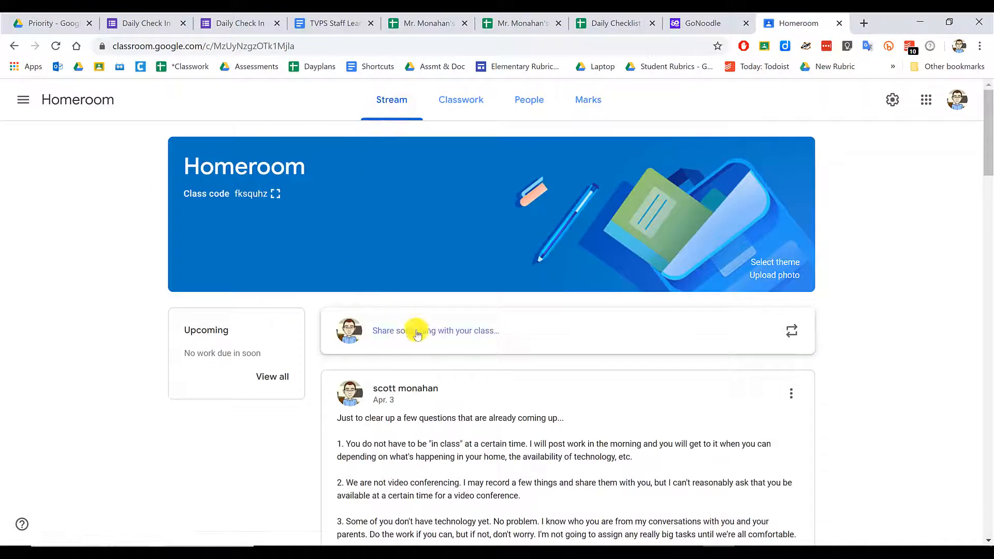
- Start a new Homeroom announcement reading "Here's your checklist for today."
click(418, 334)
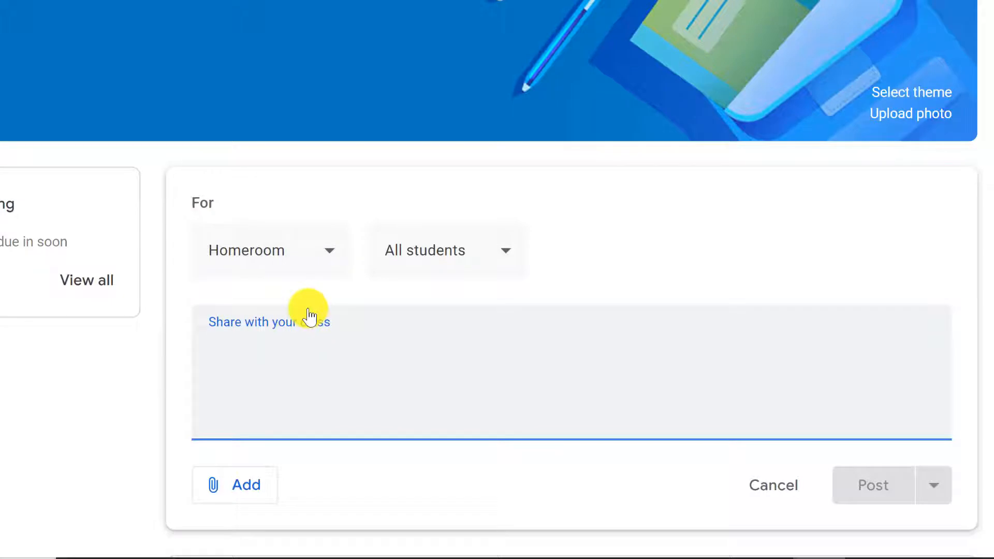
text(Creaet)
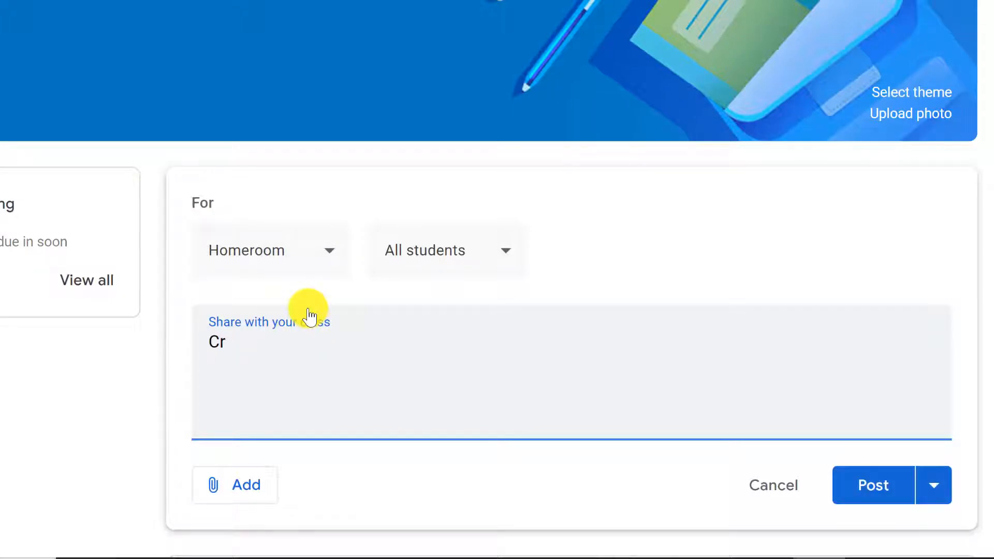
key(BackSpace)
key(BackSpace)
text(Here's your checklist for today.)
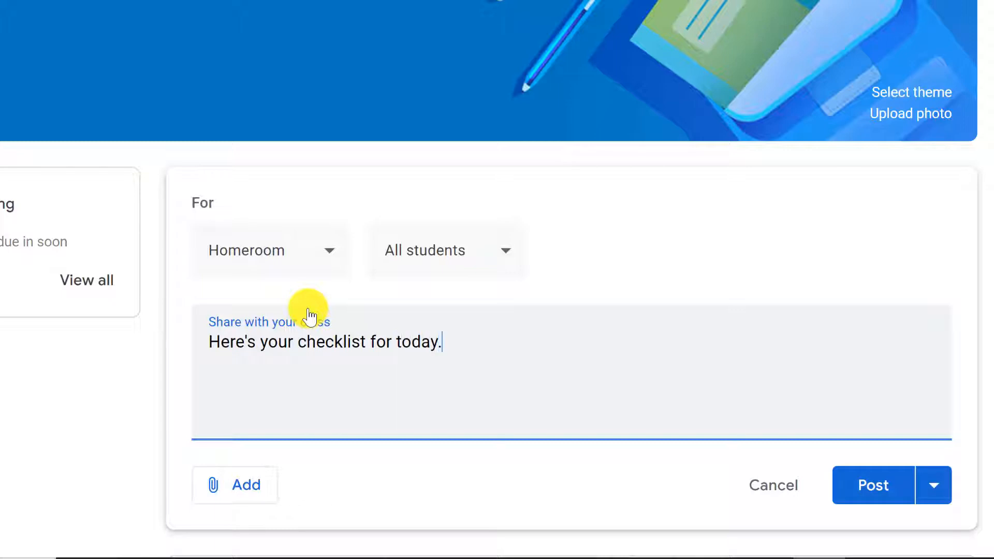
- Attach the copied /copy checklist link to the announcement
click(245, 483)
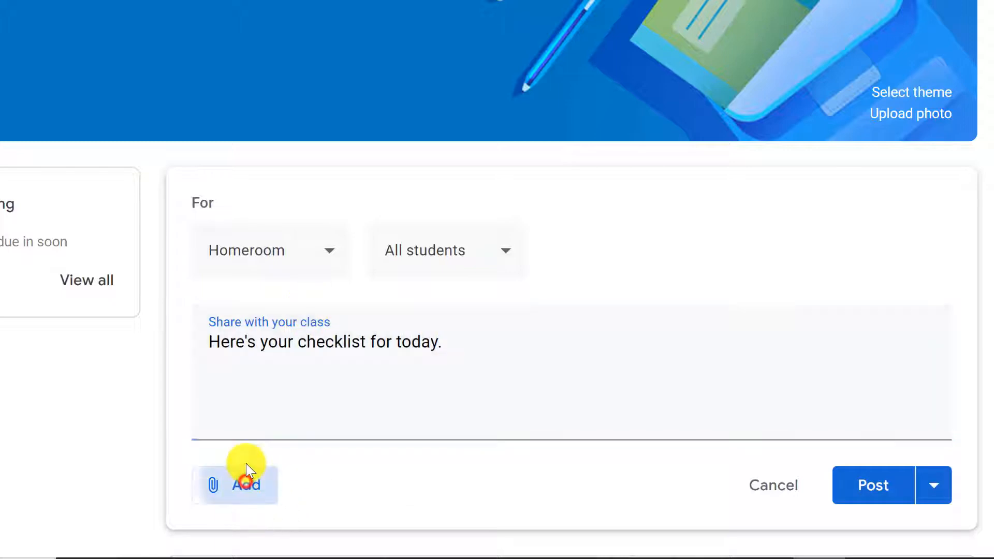
click(277, 459)
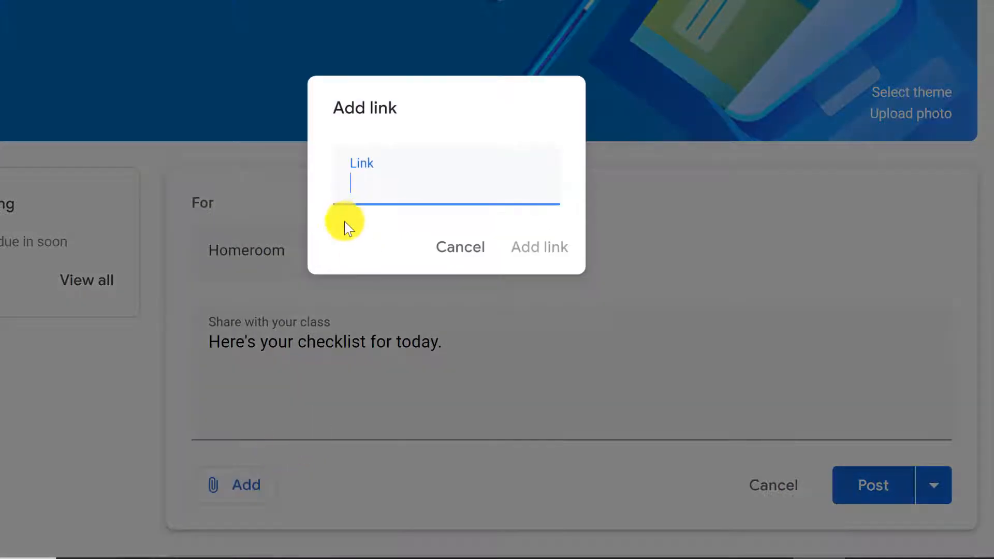
key(ctrl+v)
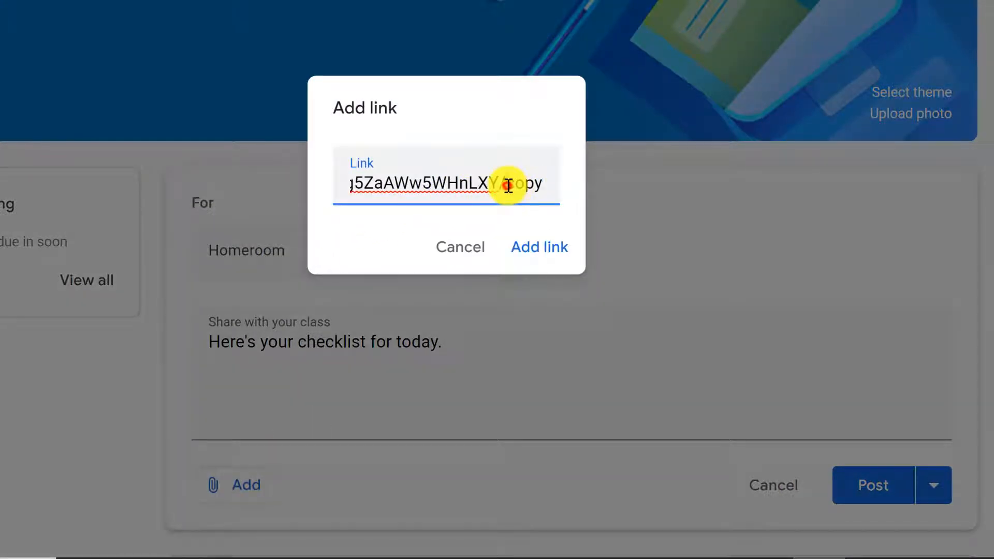
click(536, 150)
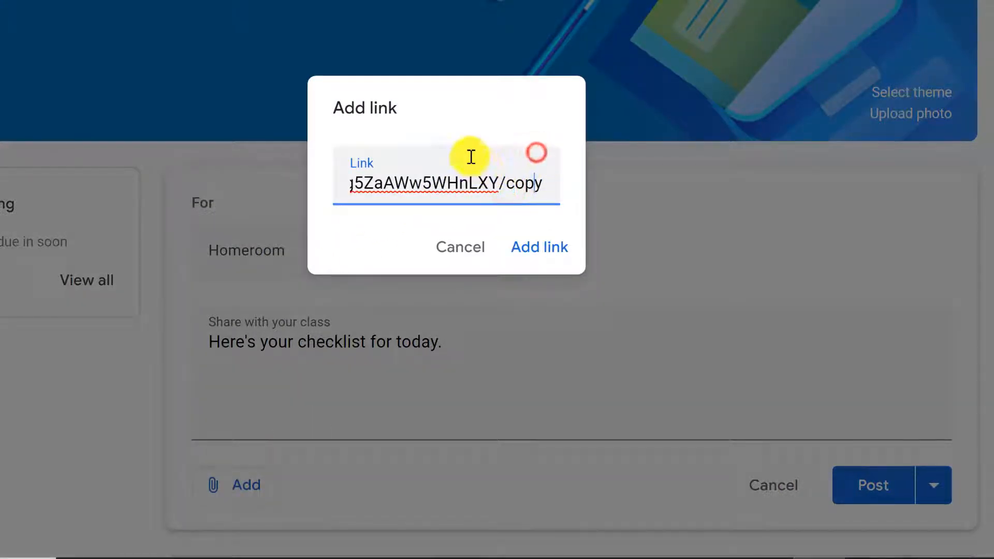
click(544, 251)
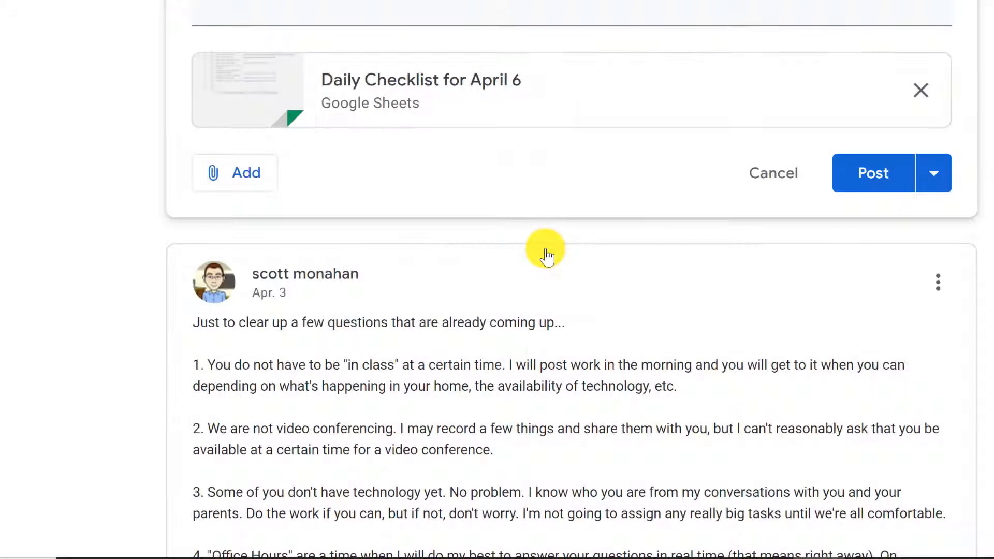
- Schedule the checklist announcement for Apr. 6, 2020 at 8:00 instead of posting now
scroll(556, 231, up, 2)
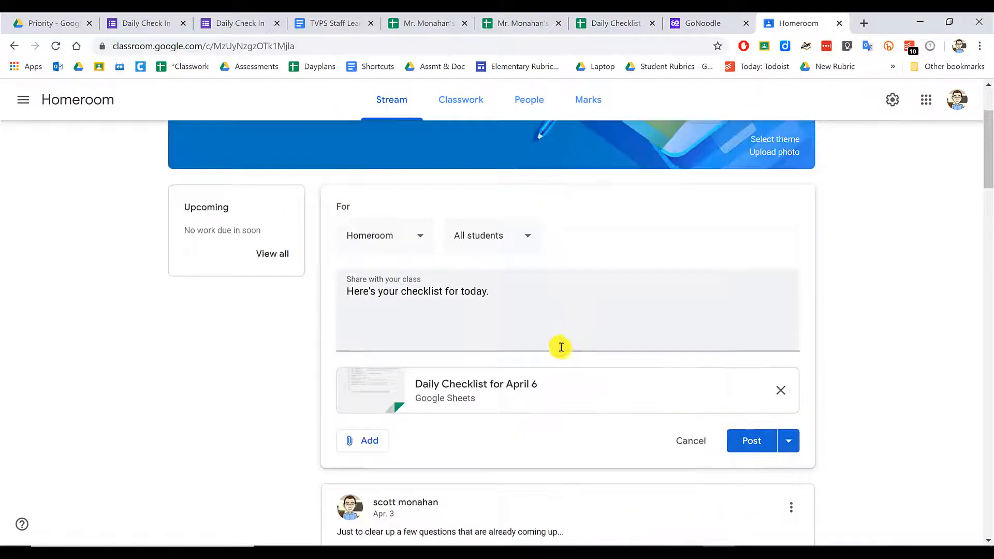
click(788, 440)
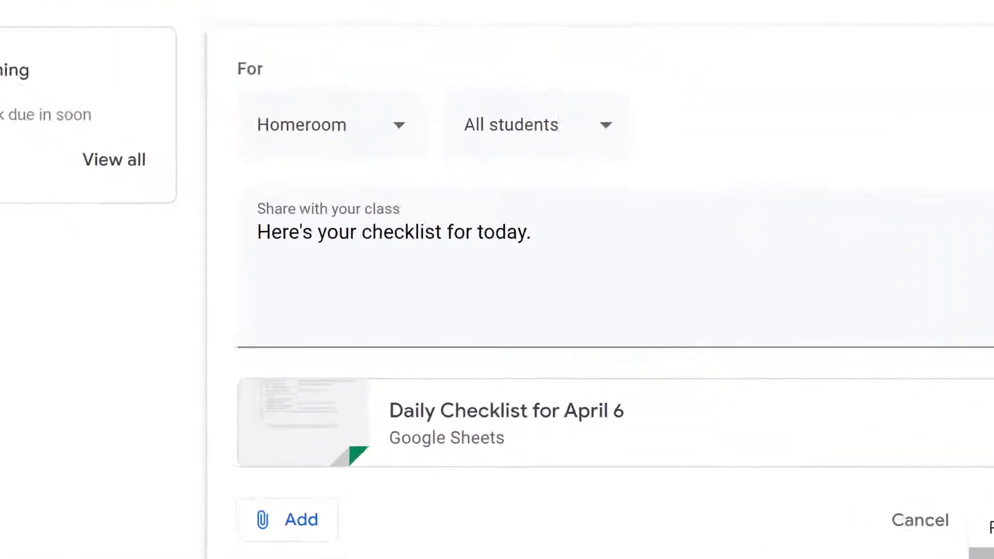
click(774, 462)
click(526, 220)
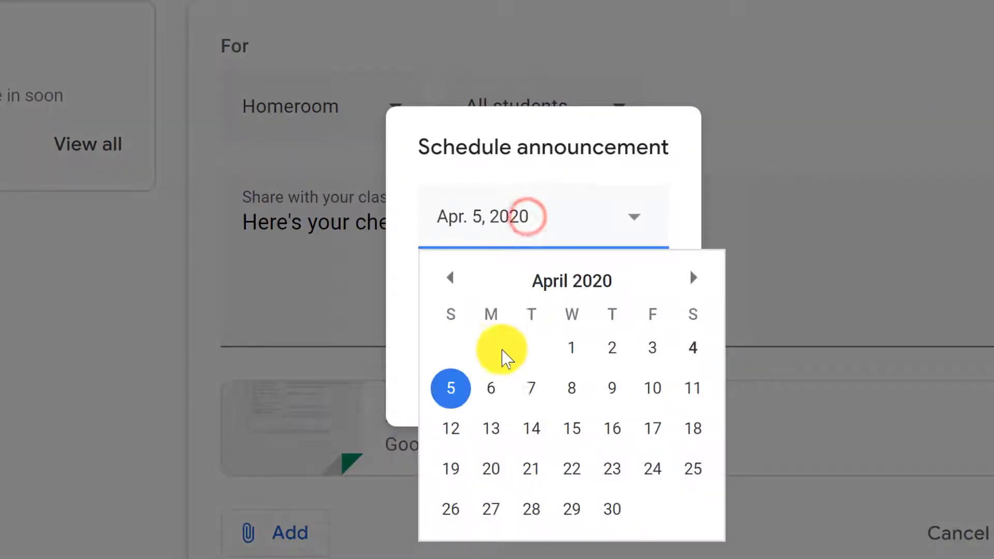
click(489, 389)
click(508, 310)
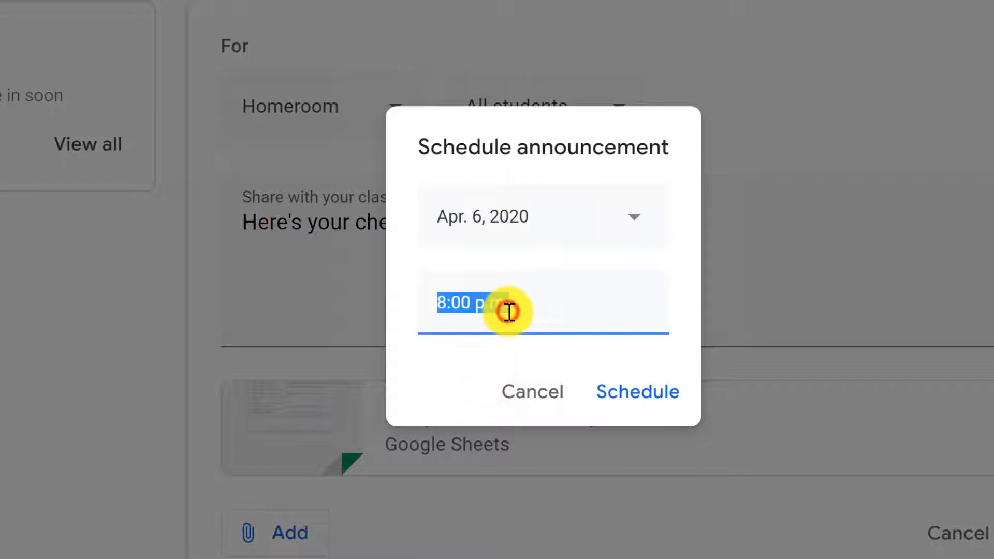
text(8:)
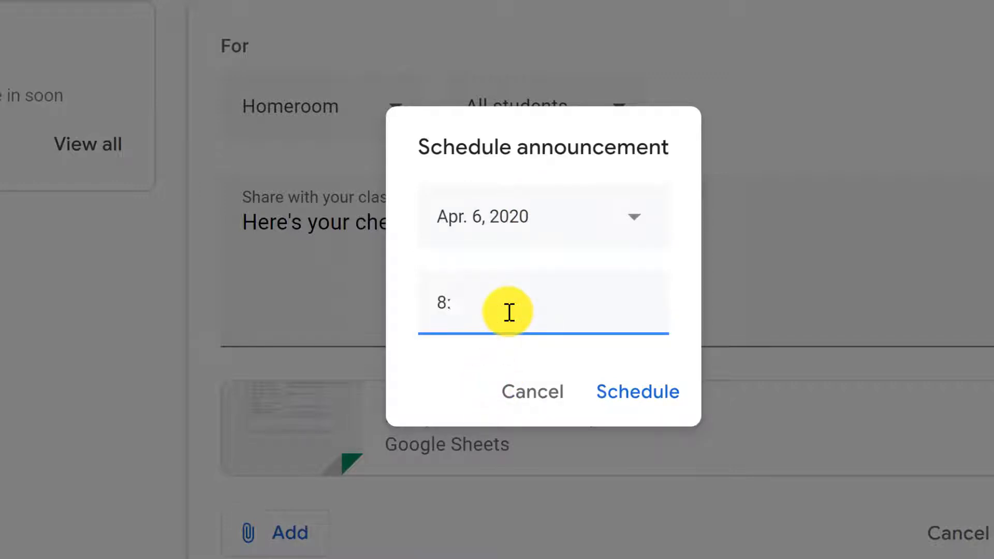
text(00am)
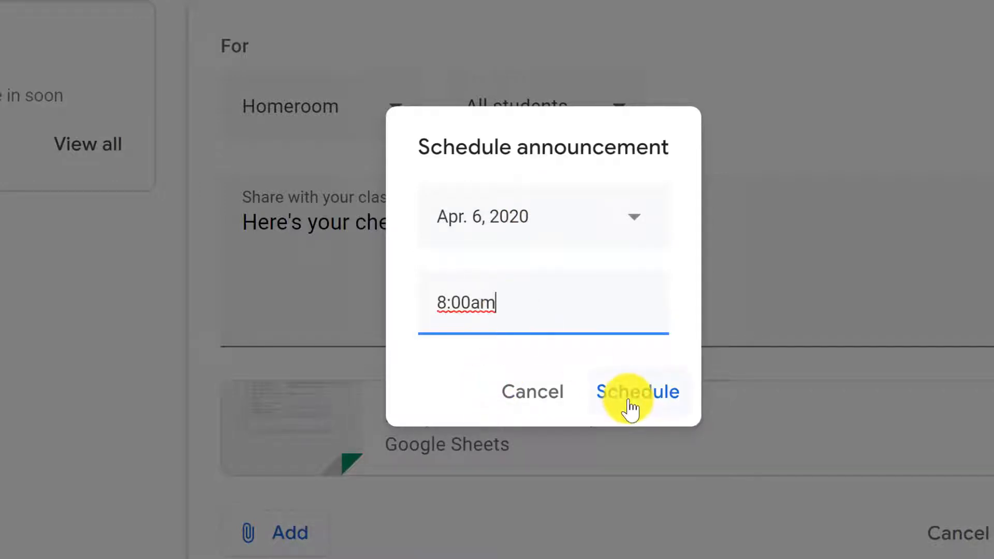
click(632, 402)
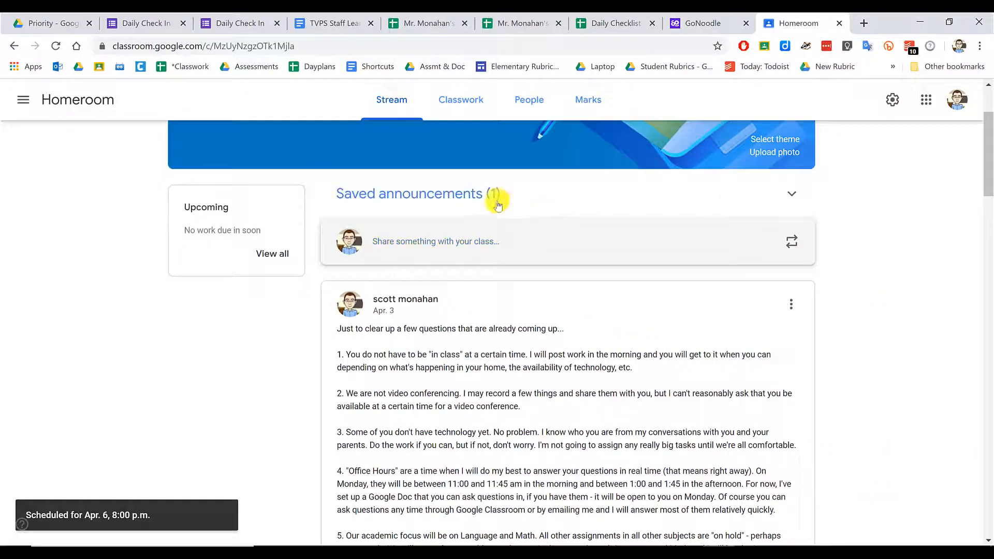
- Reopen the saved checklist announcement and change its Apr. 6 time from 8:00 p.m. to 8:00 a.m
click(547, 50)
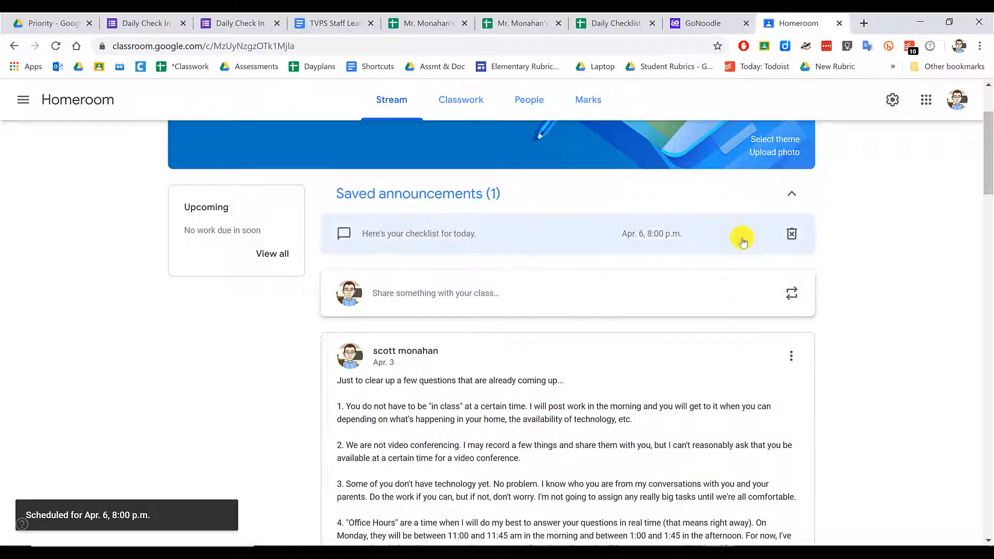
click(659, 243)
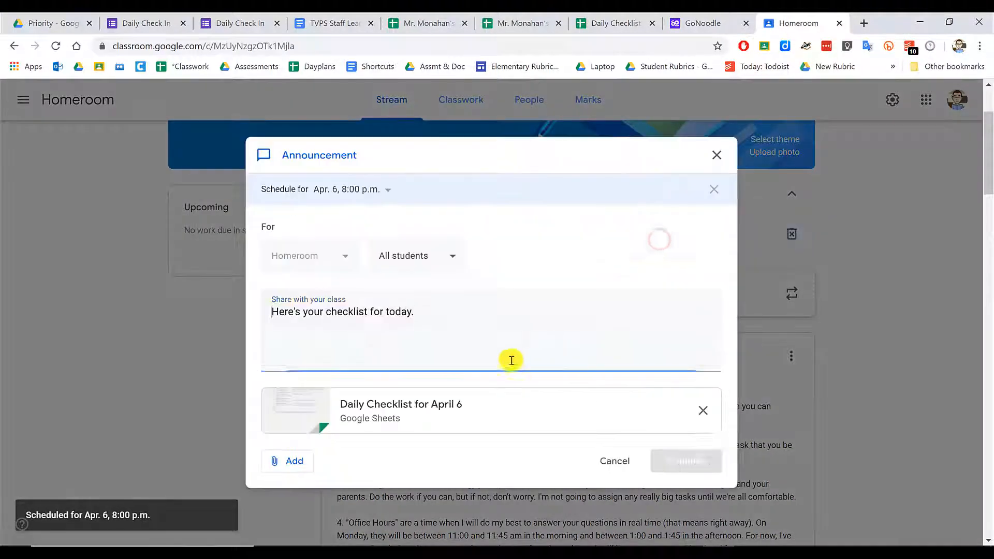
scroll(513, 449, down, 5)
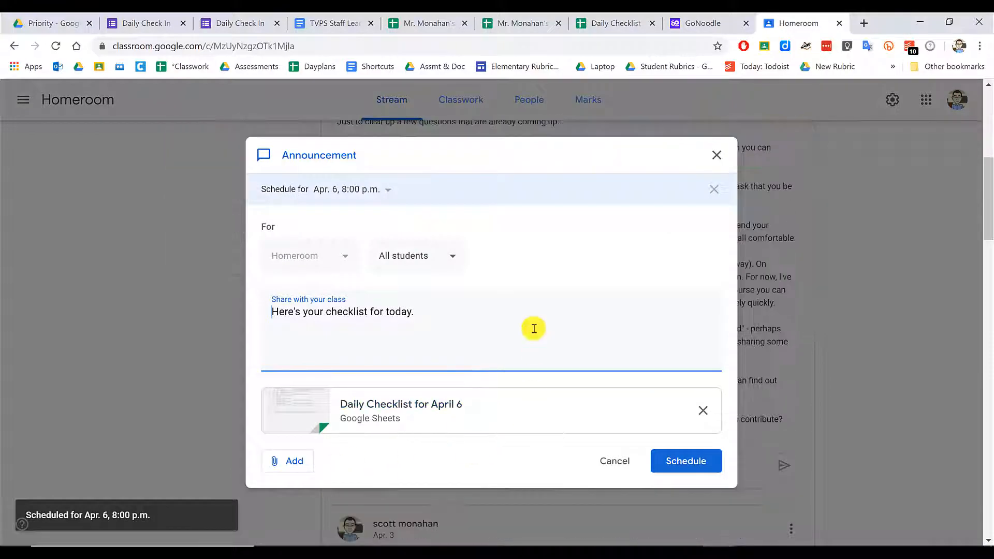
click(361, 189)
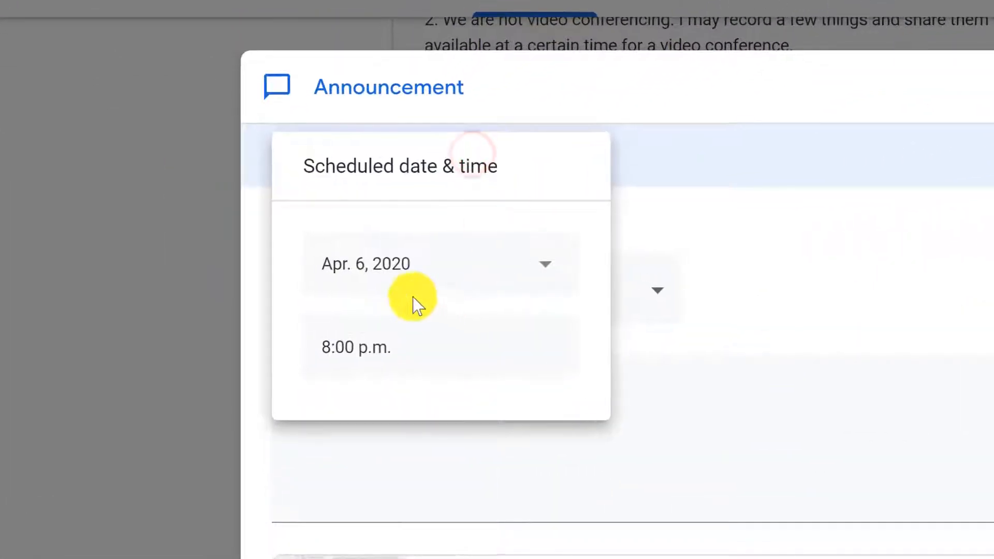
click(322, 295)
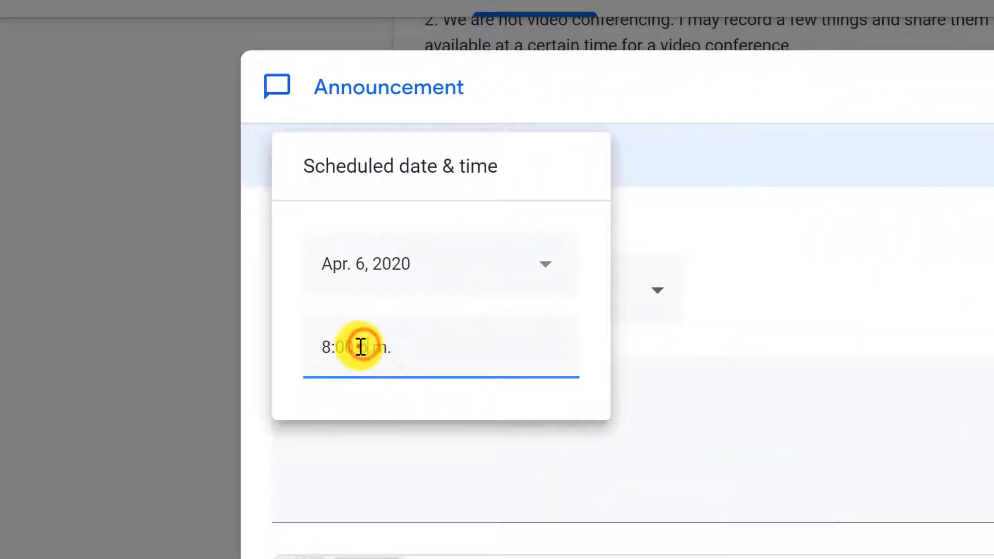
drag(359, 347, 466, 347)
text(a.)
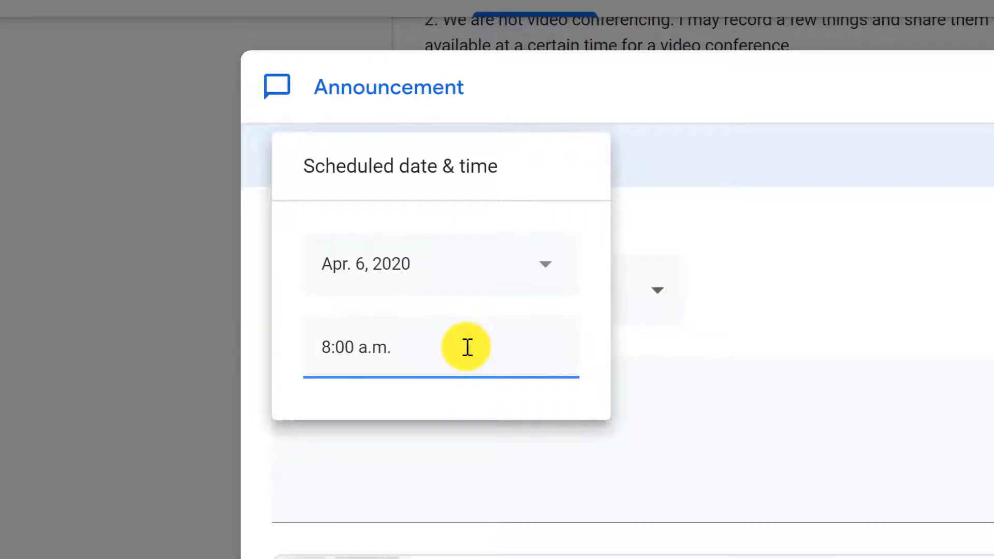
click(807, 292)
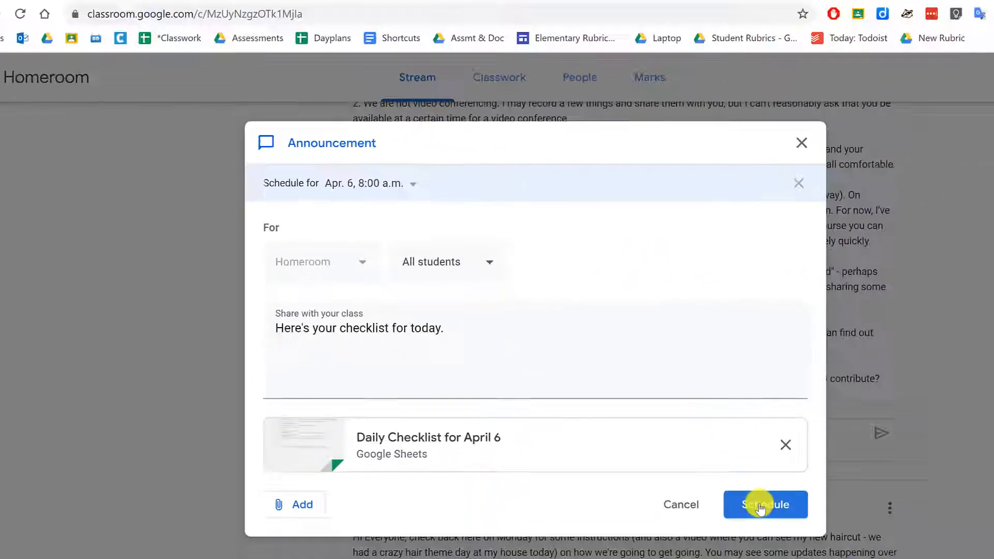
click(757, 505)
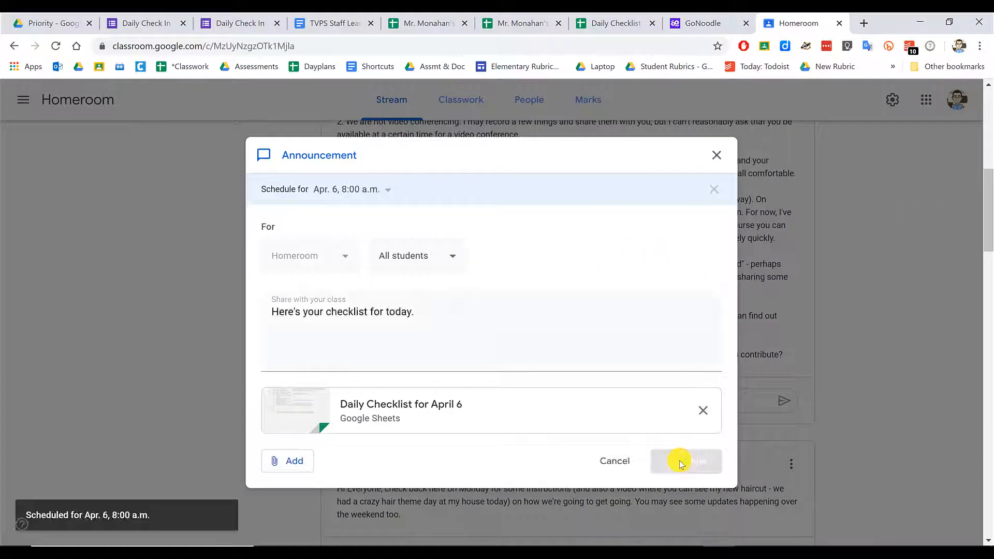
scroll(549, 306, up, 3)
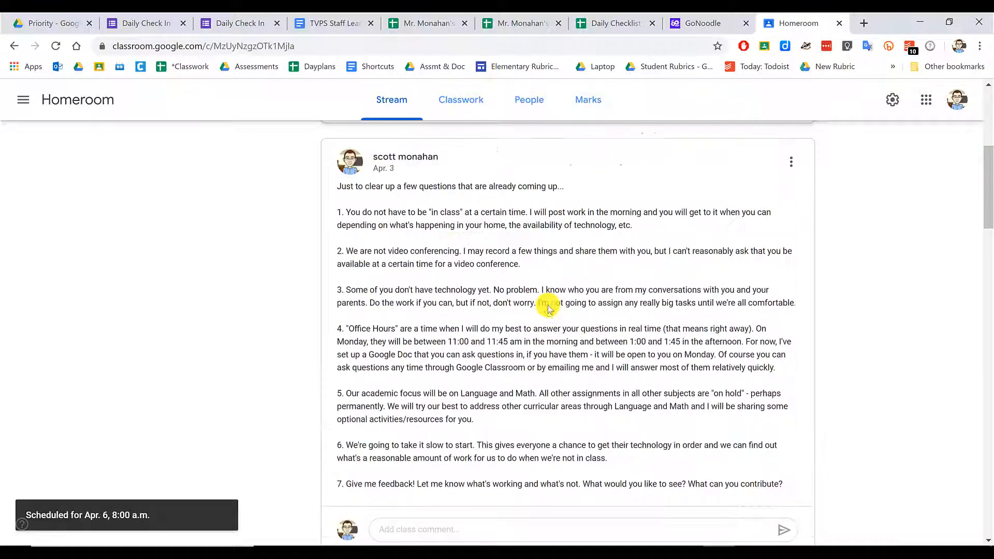
scroll(548, 308, up, 6)
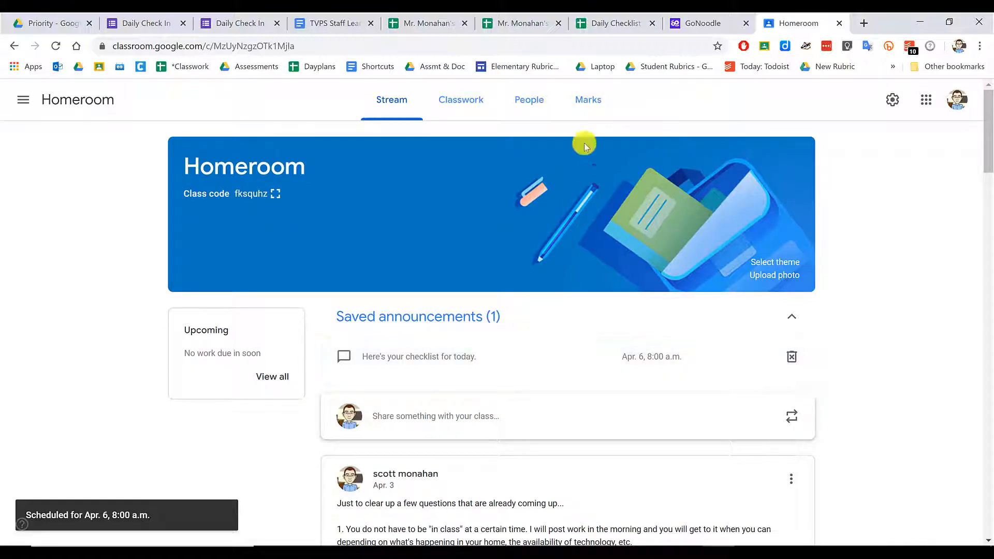
- Tick task 3, then share the April 6 checklist with anyone at York Region District School Board with the link
click(608, 23)
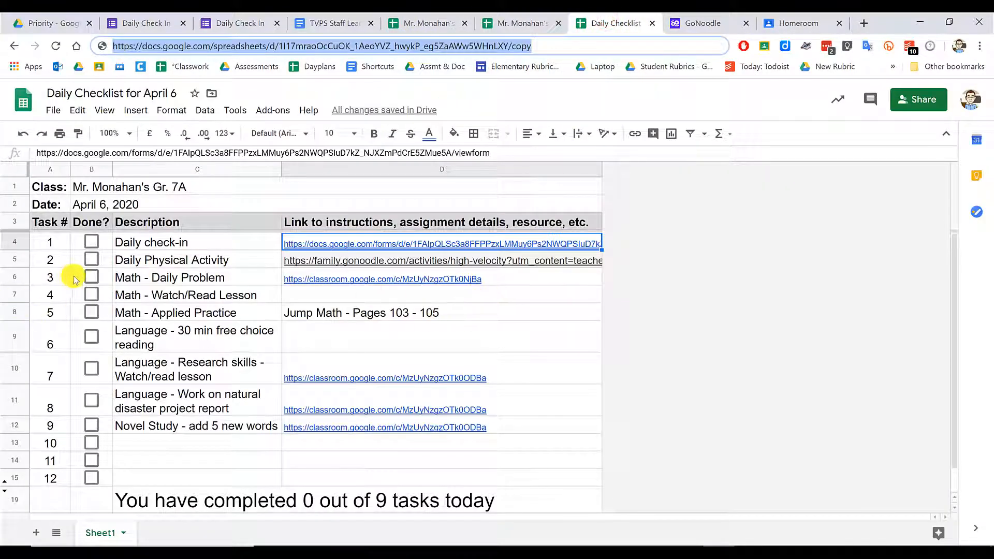
click(92, 277)
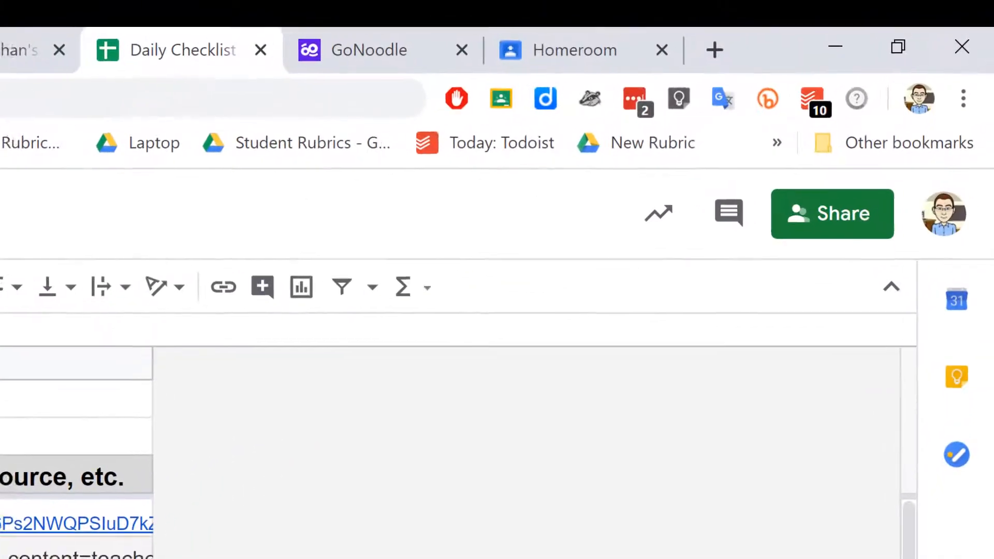
click(804, 226)
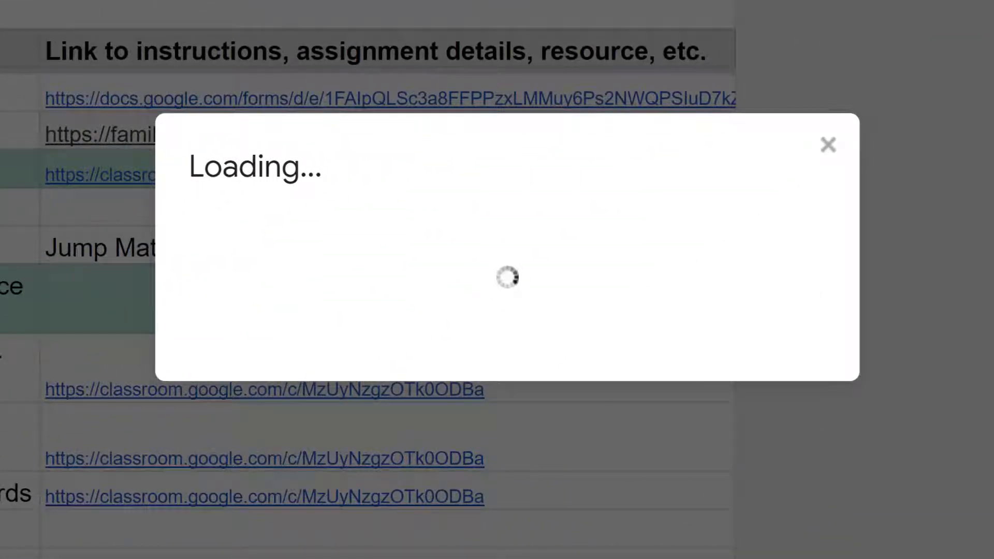
click(818, 373)
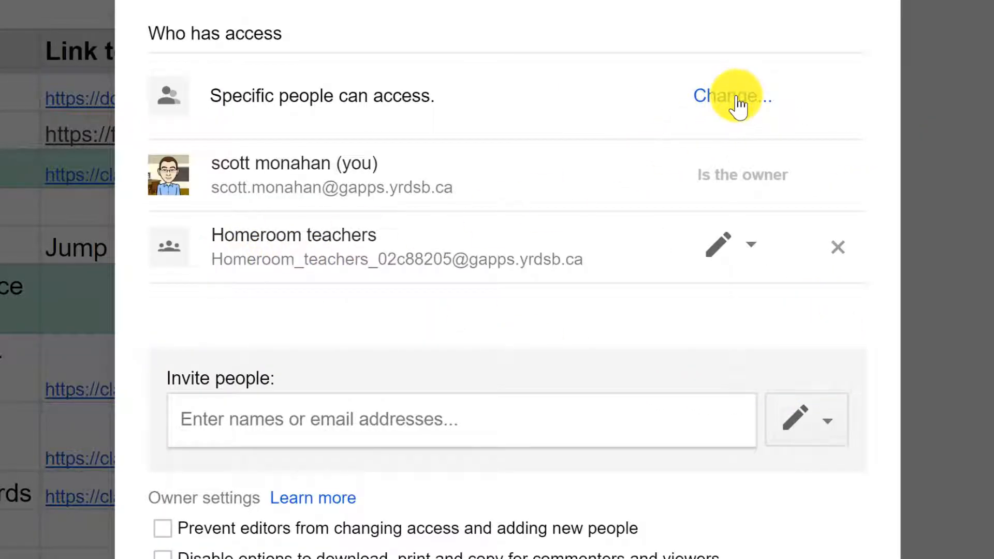
click(738, 104)
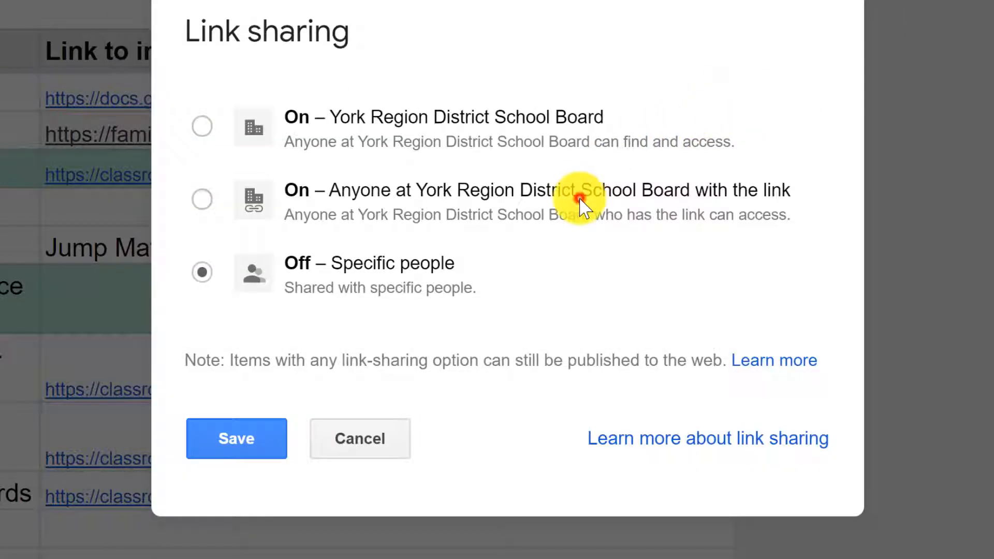
click(580, 199)
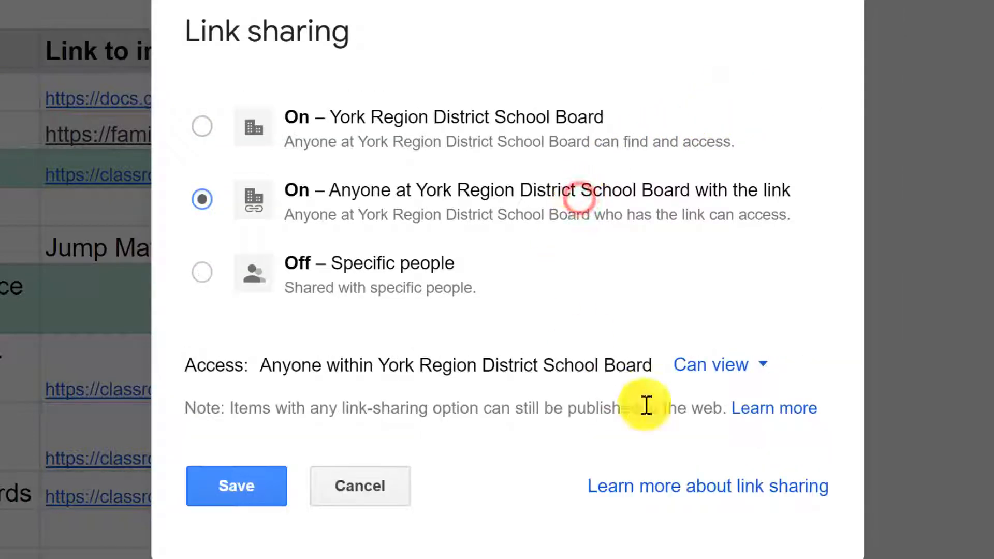
click(223, 489)
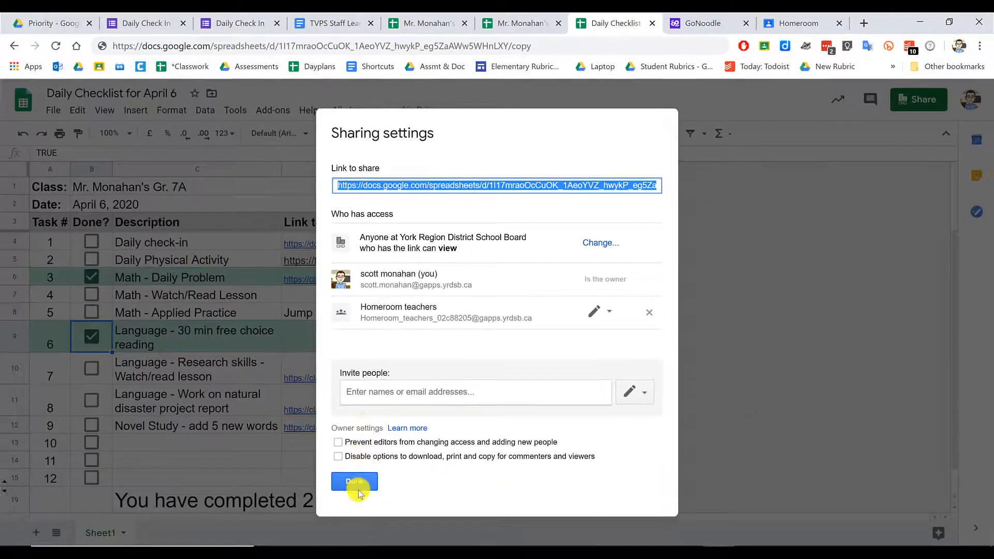
click(361, 485)
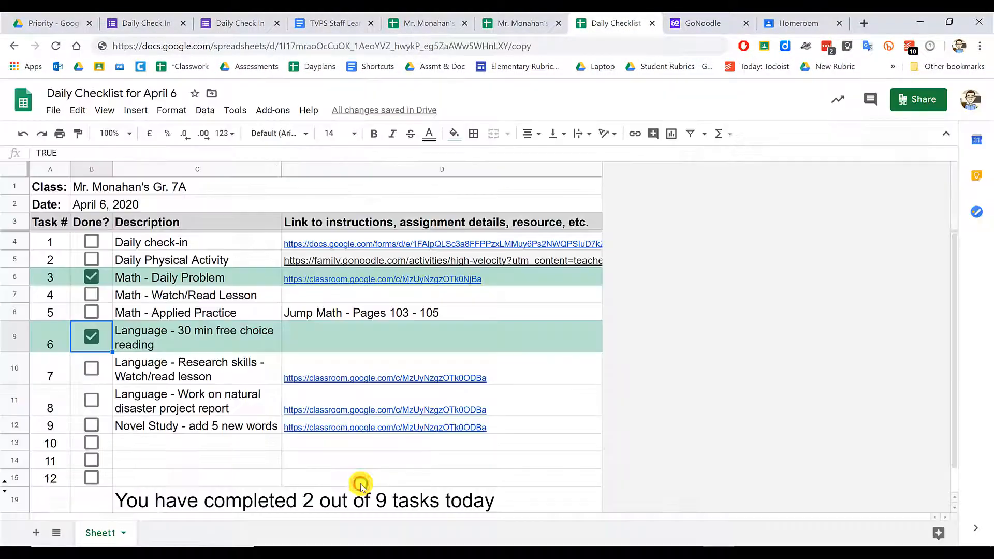